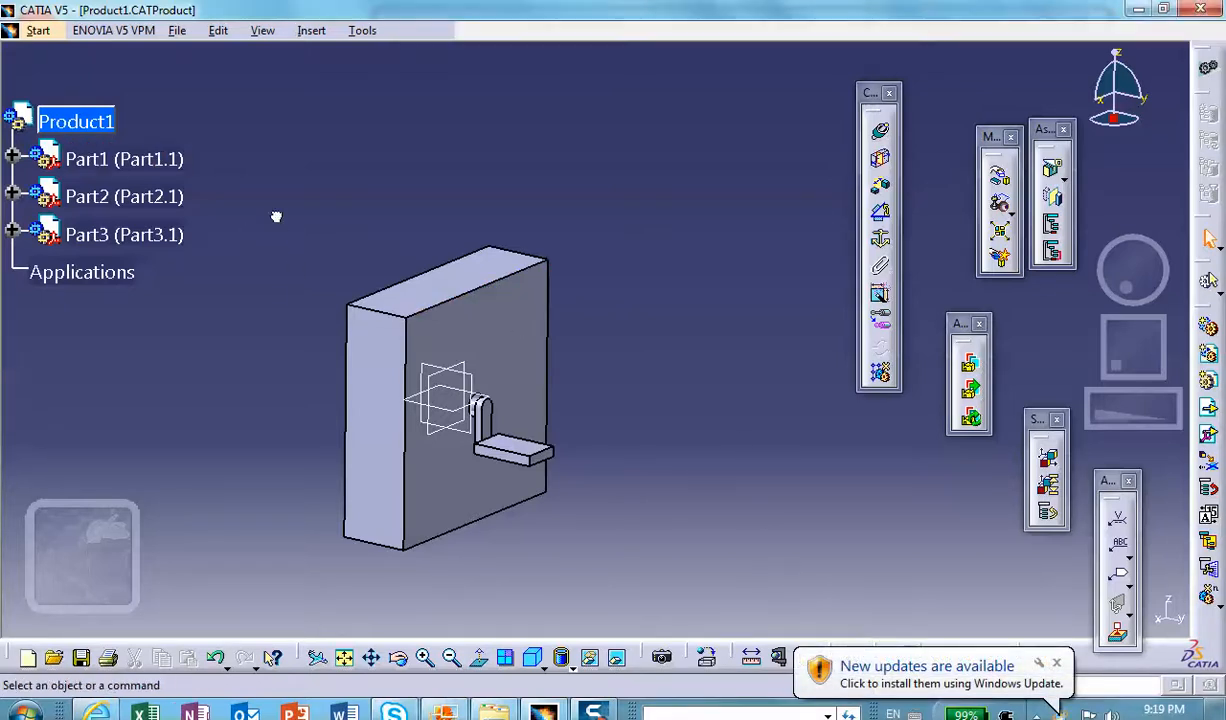
Manipulate the pedal (Part3) and the crank arm (Part2) along the Y axis, moving both clear of the block
left_click(322, 224)
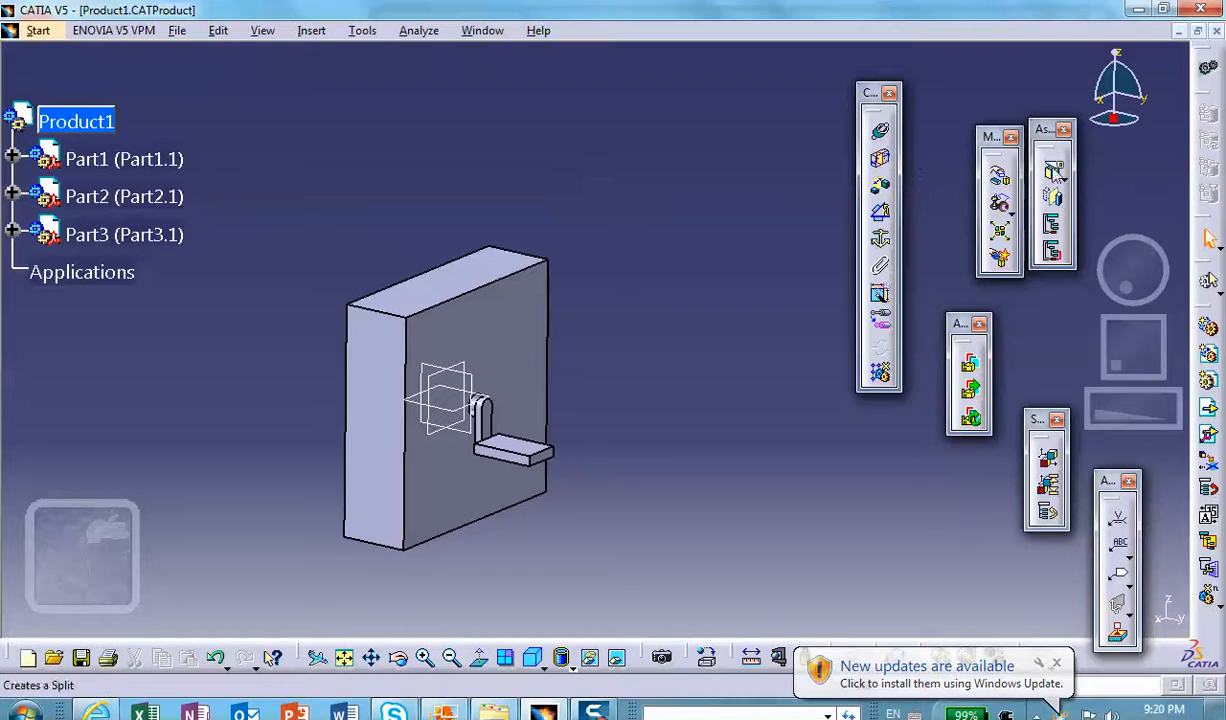
left_click(1000, 181)
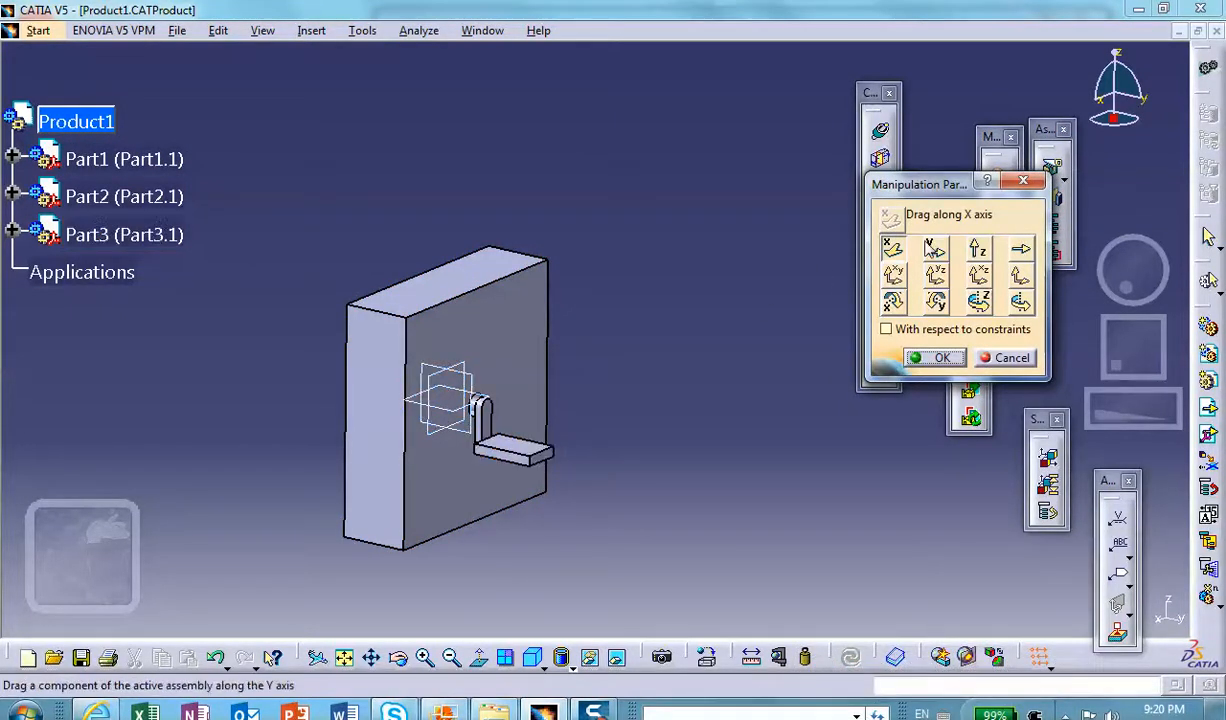
left_click(934, 249)
left_click_drag(540, 447, 882, 524)
left_click_drag(484, 424, 680, 468)
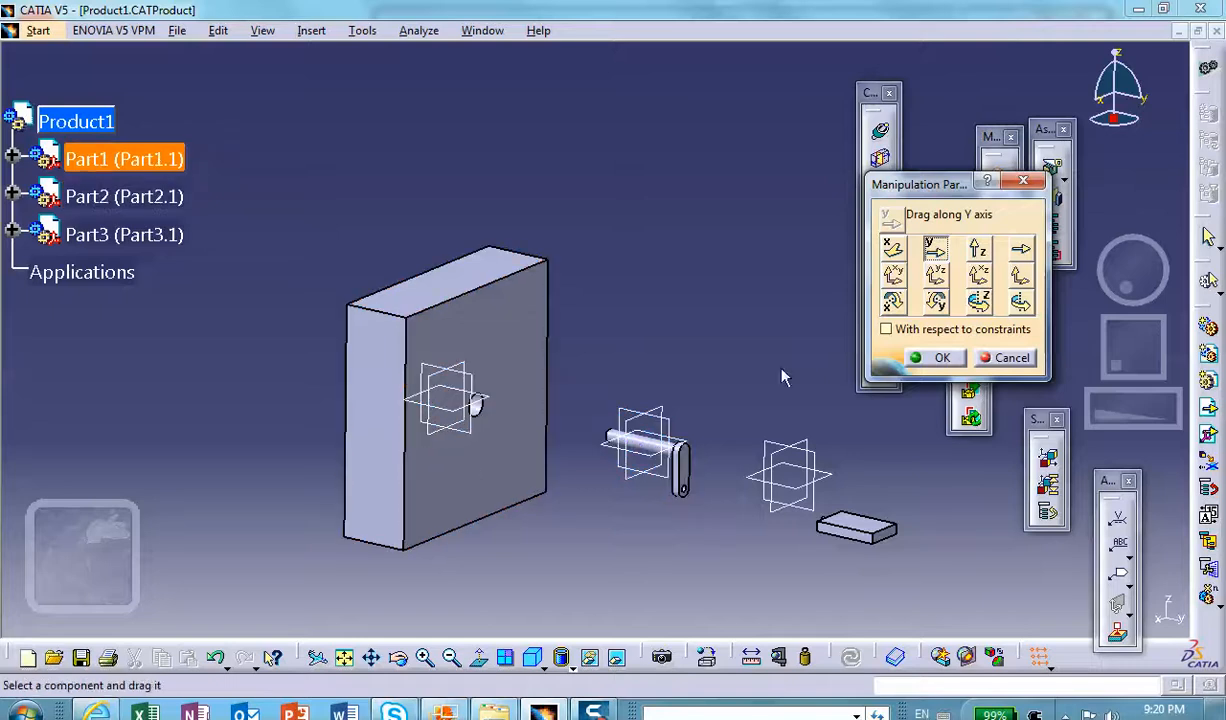
Move the crank arm up and the pedal down along the Z axis to separate them, and finish the manipulation
left_click(893, 248)
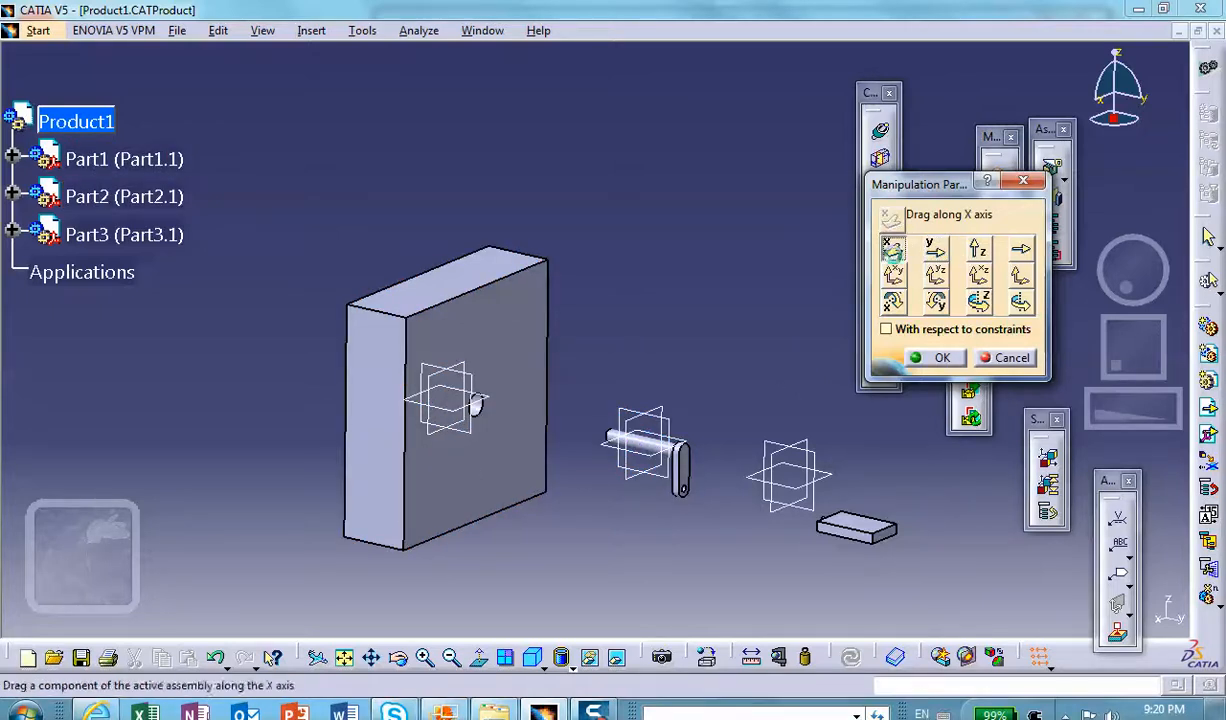
left_click(977, 248)
left_click_drag(672, 437, 668, 352)
left_click_drag(873, 537, 875, 588)
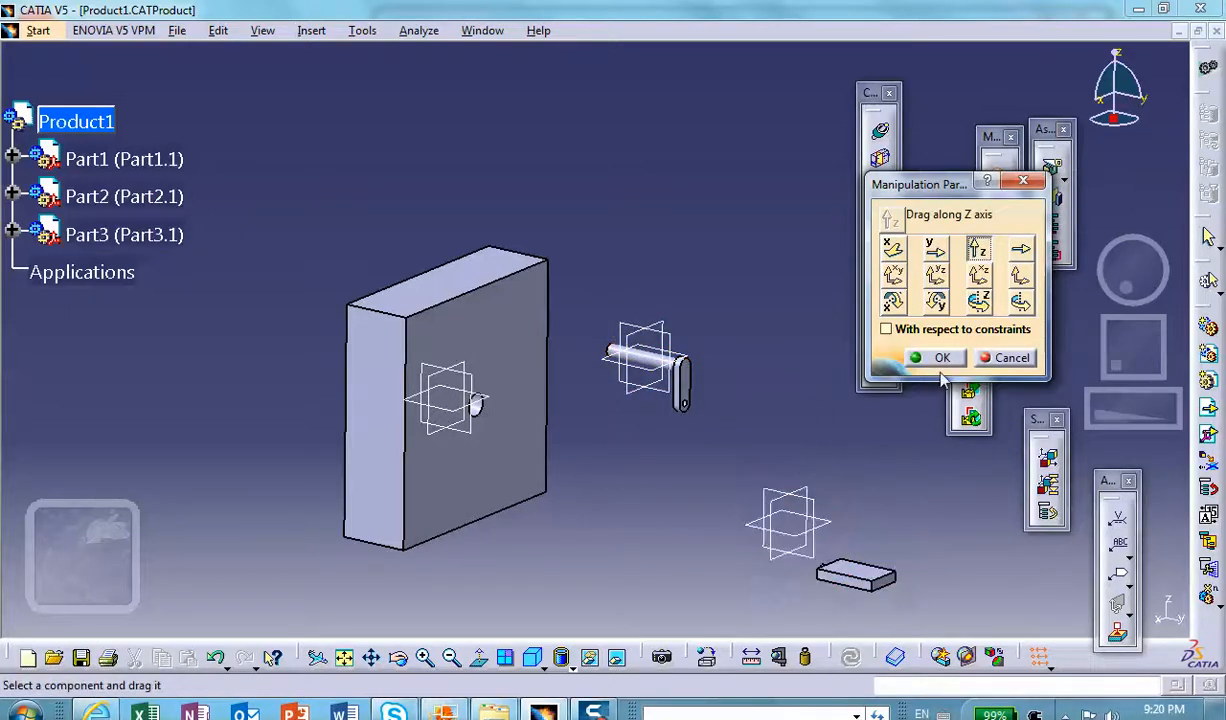
left_click(941, 360)
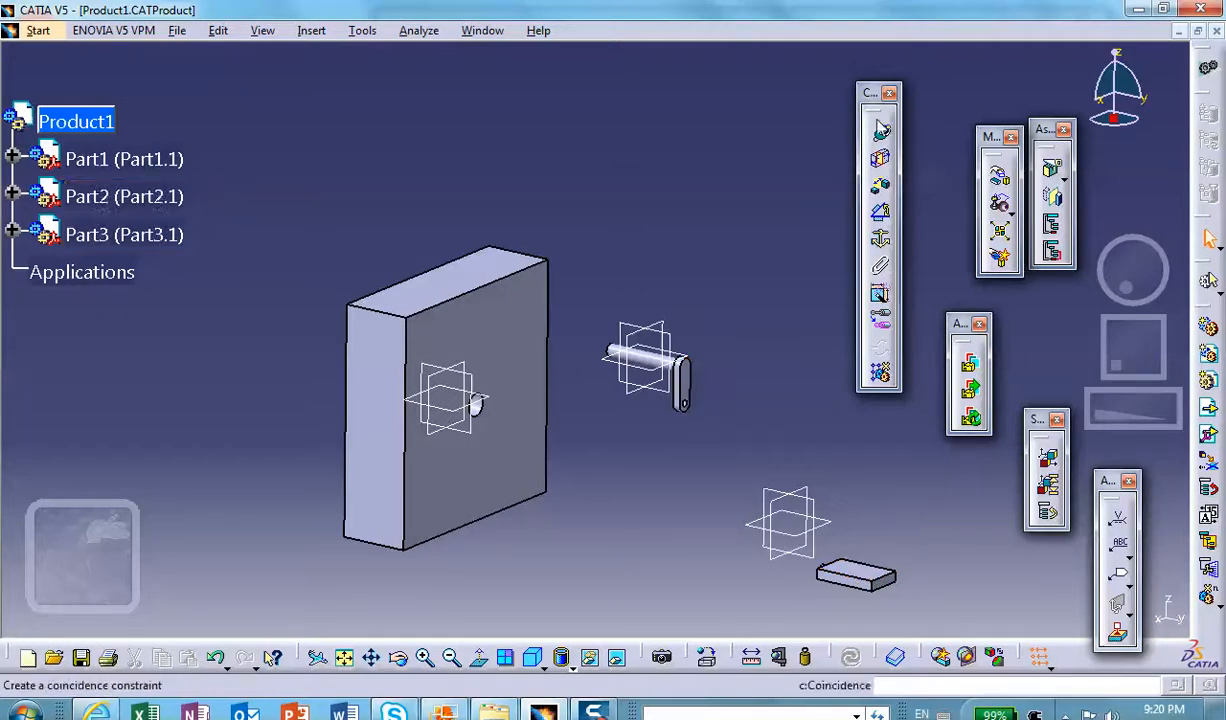
Fix the block (Part1) in place and make the crank shaft's axis coincident with the axis of the block's hole
left_click(880, 238)
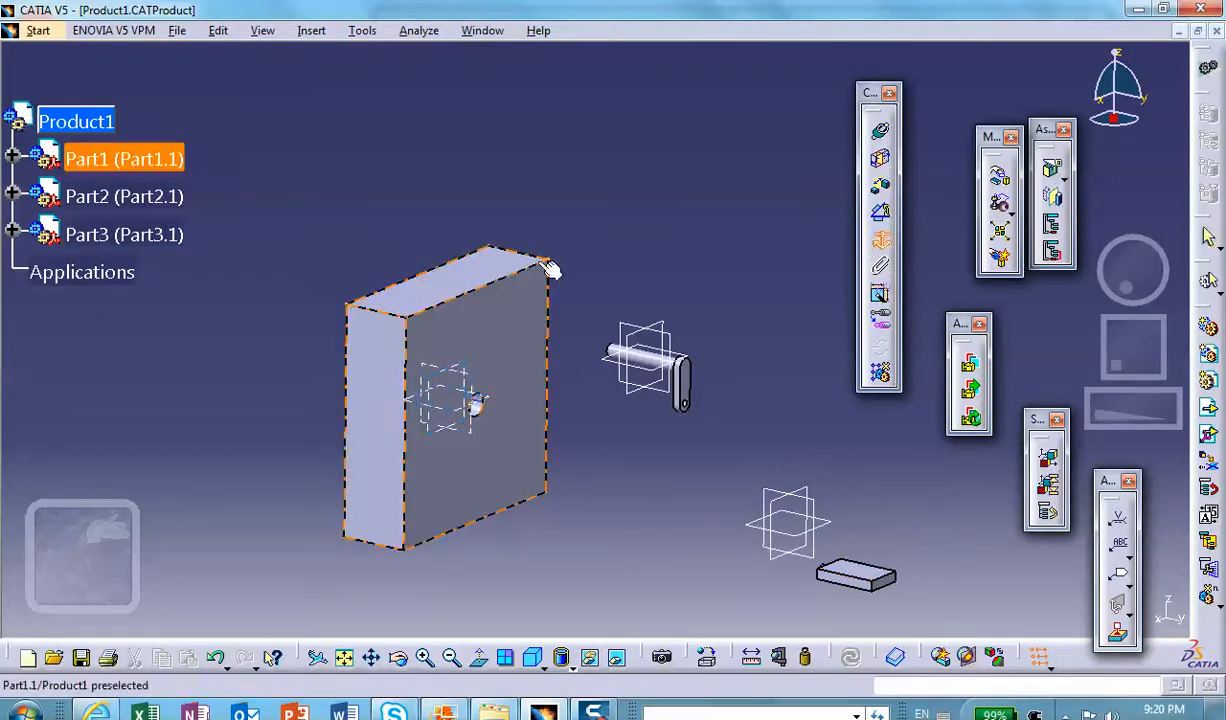
left_click(468, 262)
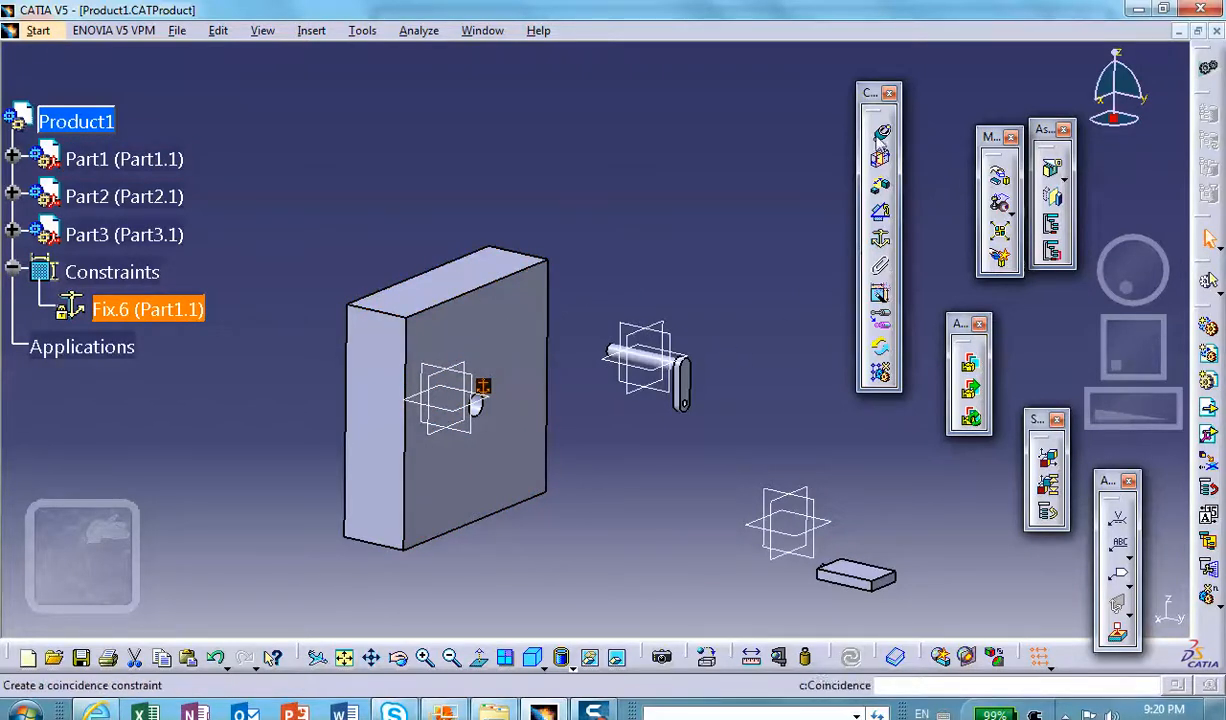
left_click(880, 130)
left_click(652, 362)
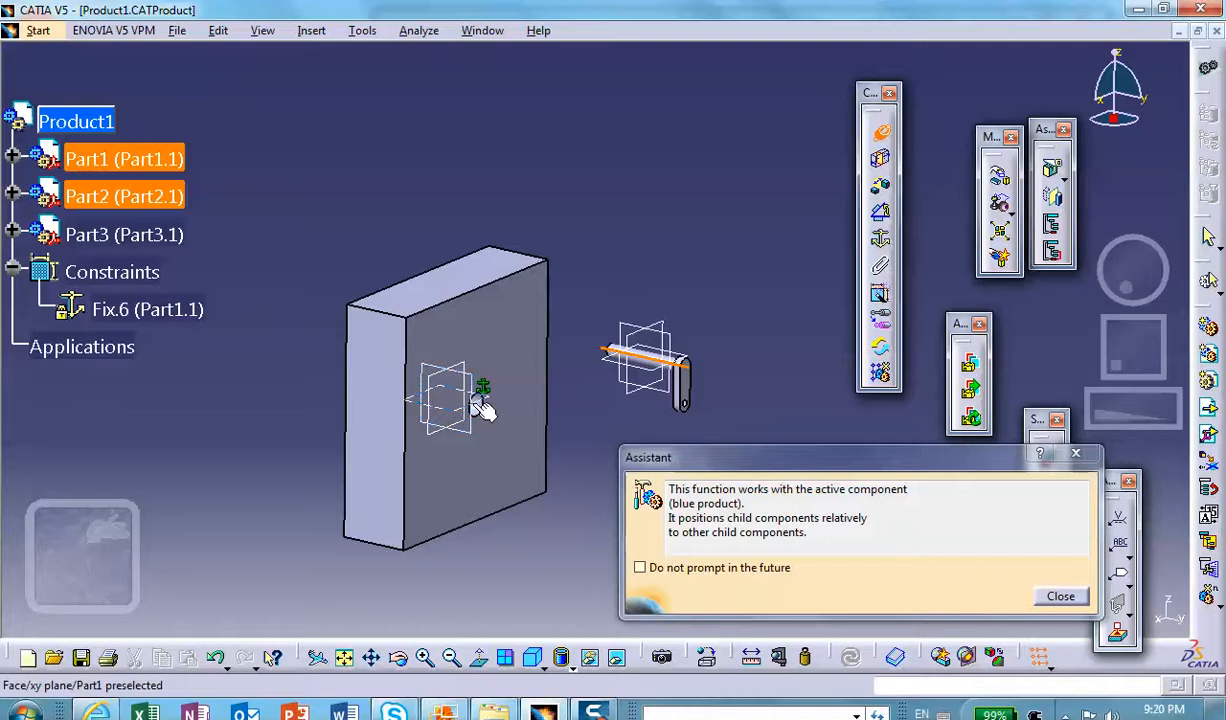
middle_click_drag(500, 332, 493, 280)
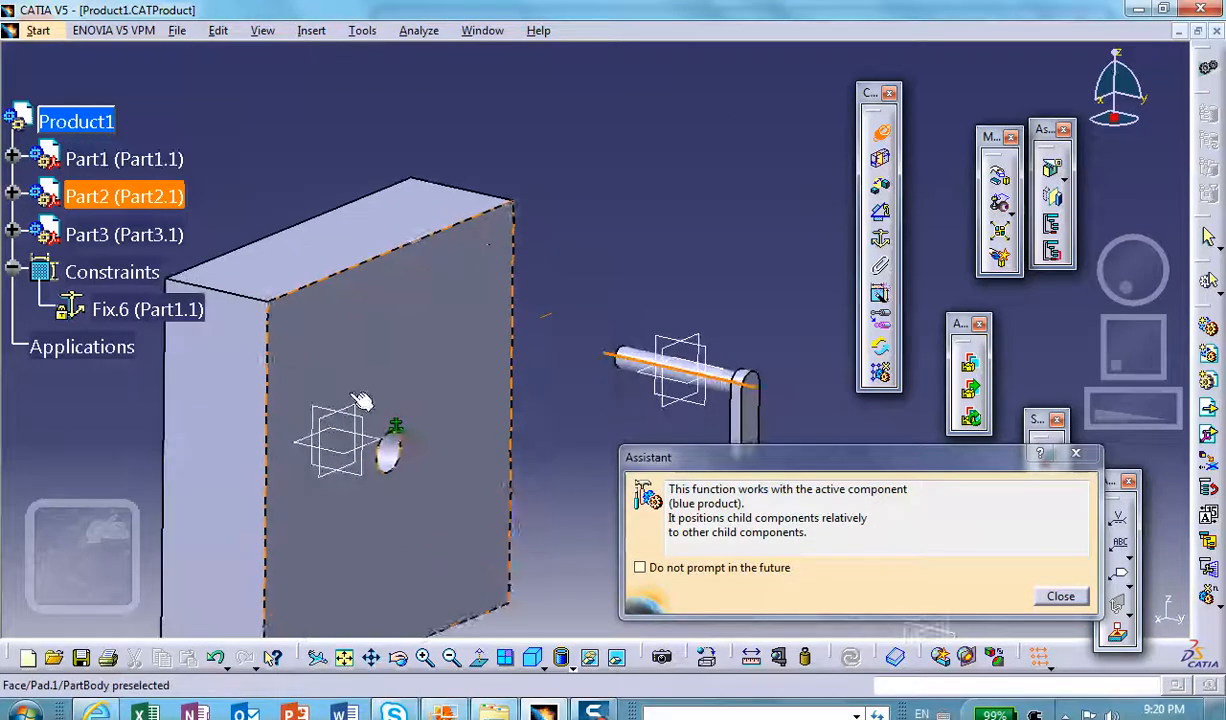
left_click(393, 457)
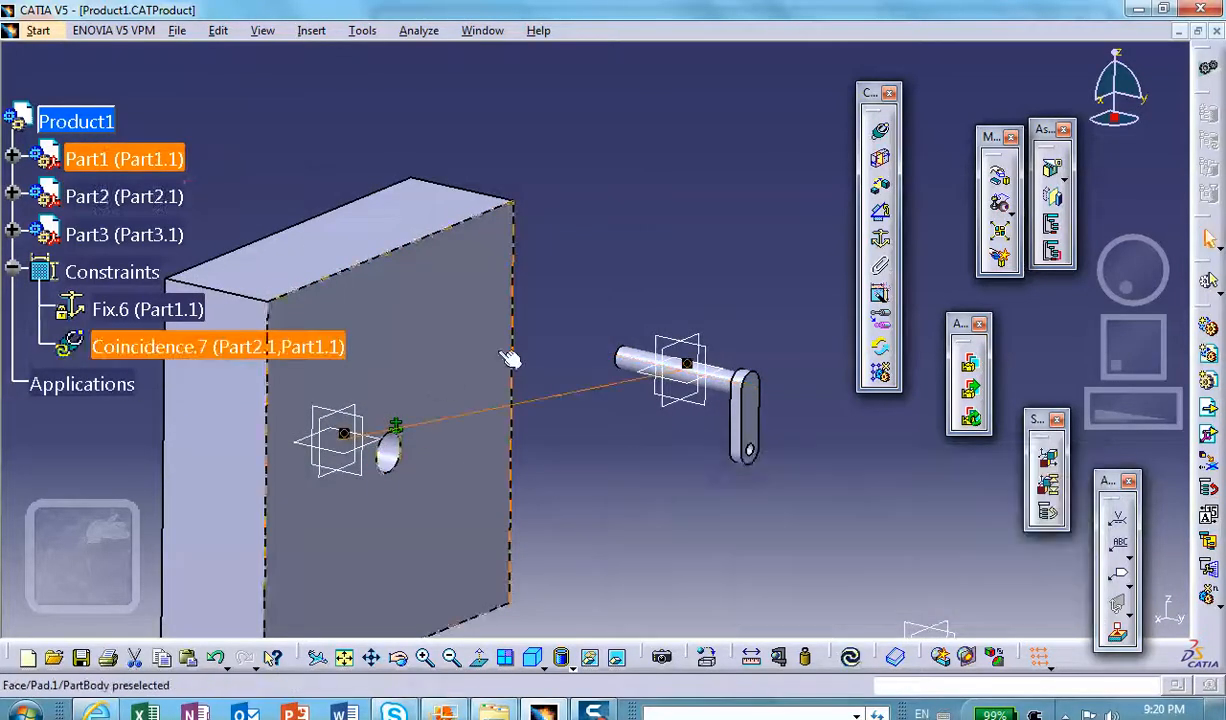
Make the zx planes of the crank arm and the block coincident with orientation Same, and update the assembly
left_click(883, 133)
left_click(700, 342)
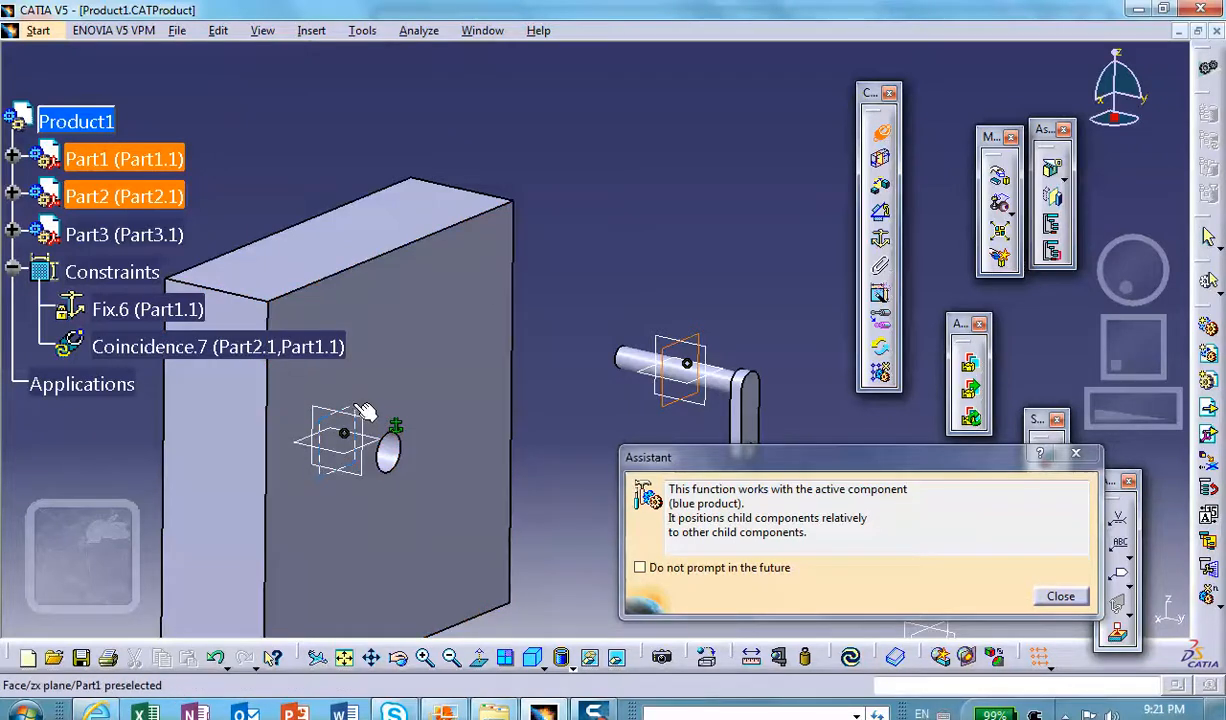
left_click(345, 432)
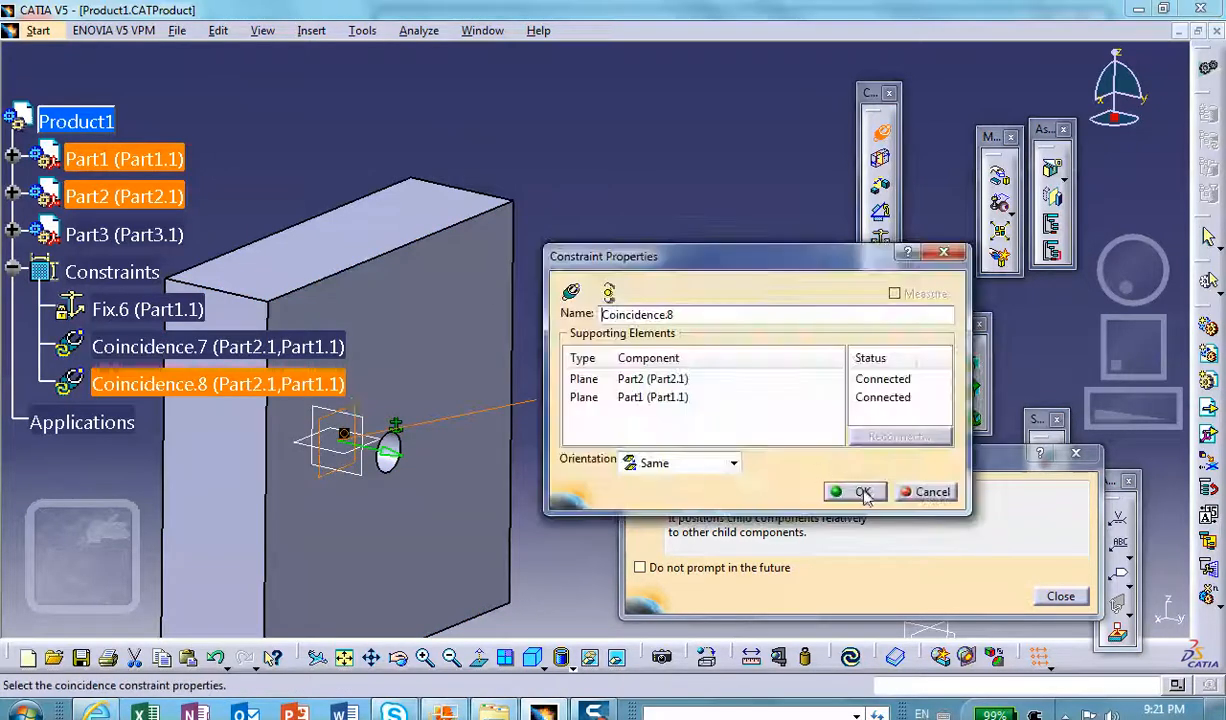
left_click(862, 492)
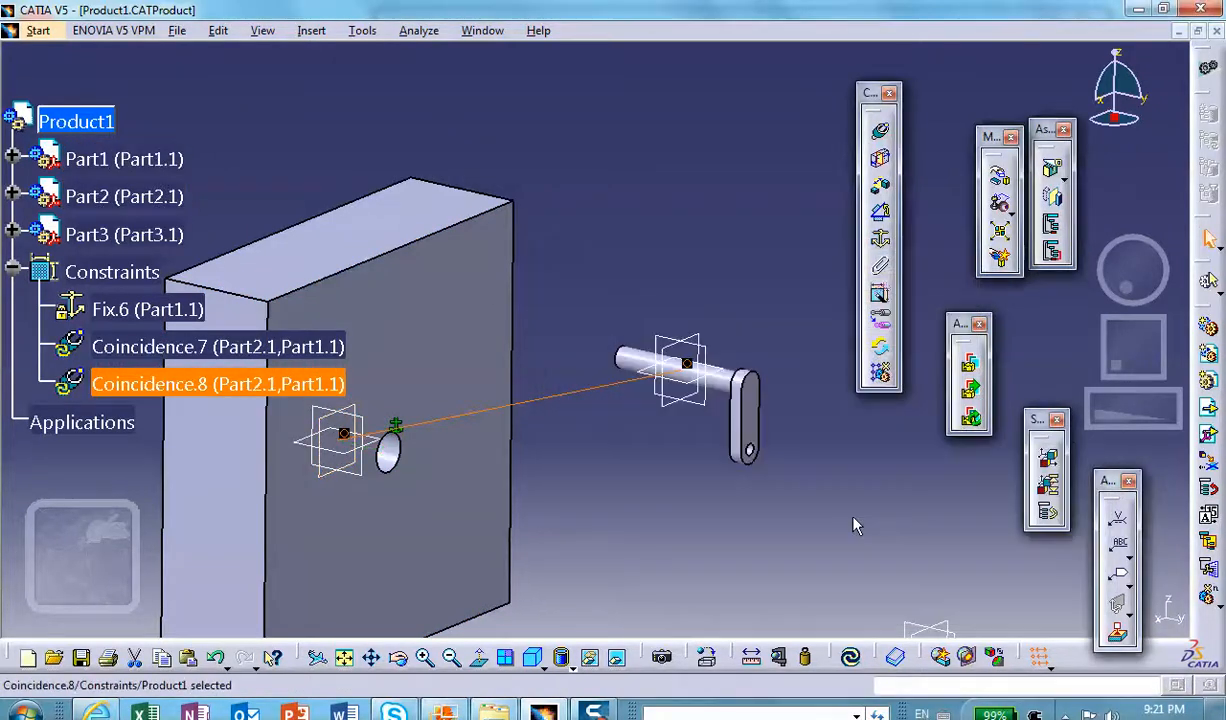
left_click(853, 656)
Add a coincidence constraint between the axis of the crank arm's lower hole and the axis of the pedal's pin
middle_click_drag(676, 510, 692, 265)
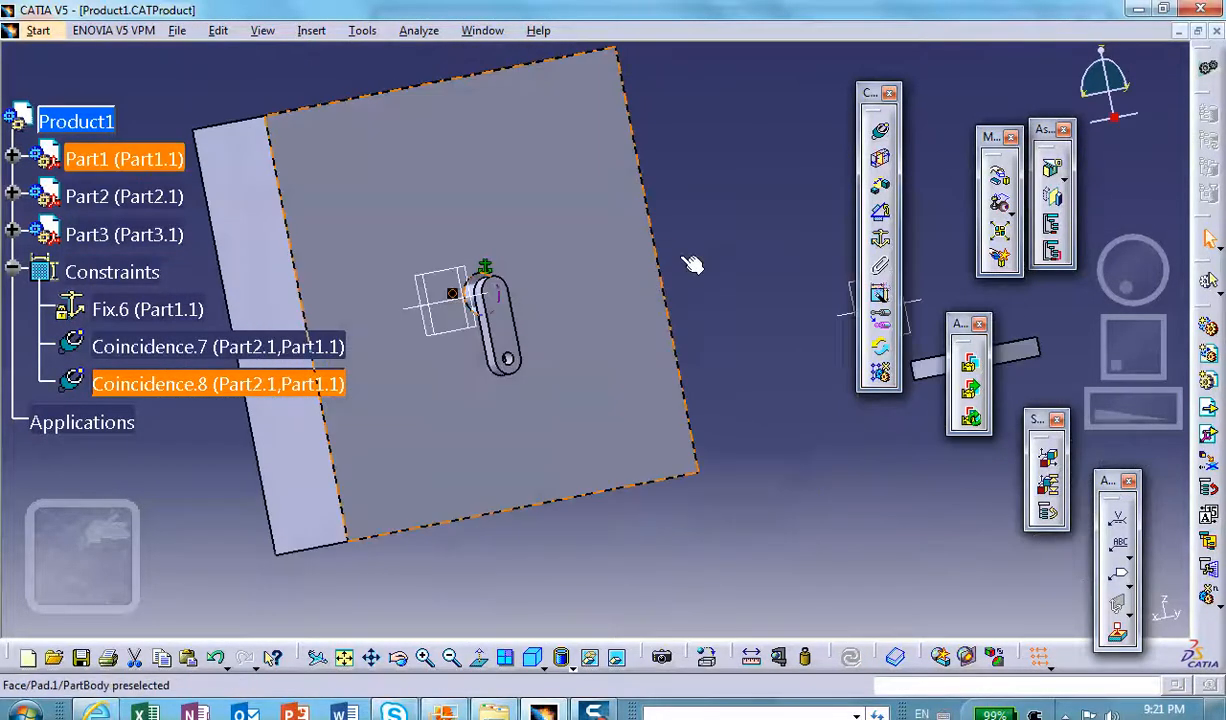
left_click(880, 132)
middle_click_drag(596, 329, 493, 309)
middle_click_drag(418, 396, 606, 293)
left_click(515, 345)
middle_click_drag(515, 345, 465, 423)
middle_click_drag(450, 300, 357, 340)
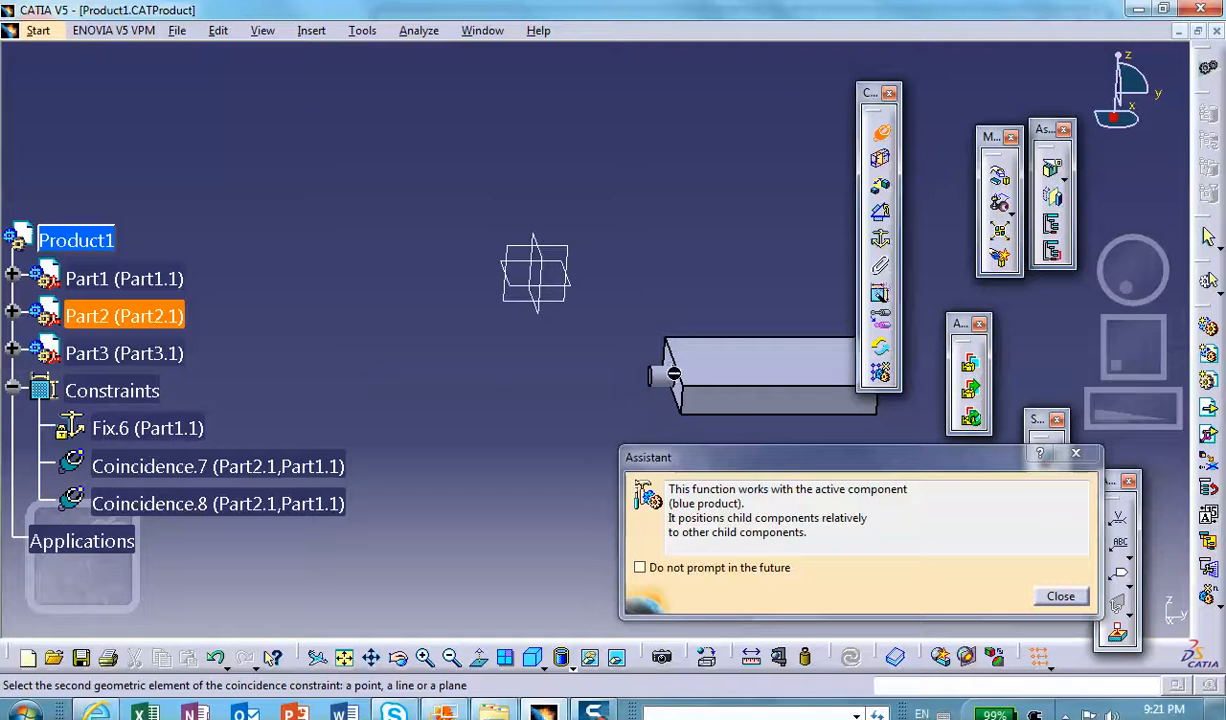
left_click(658, 376)
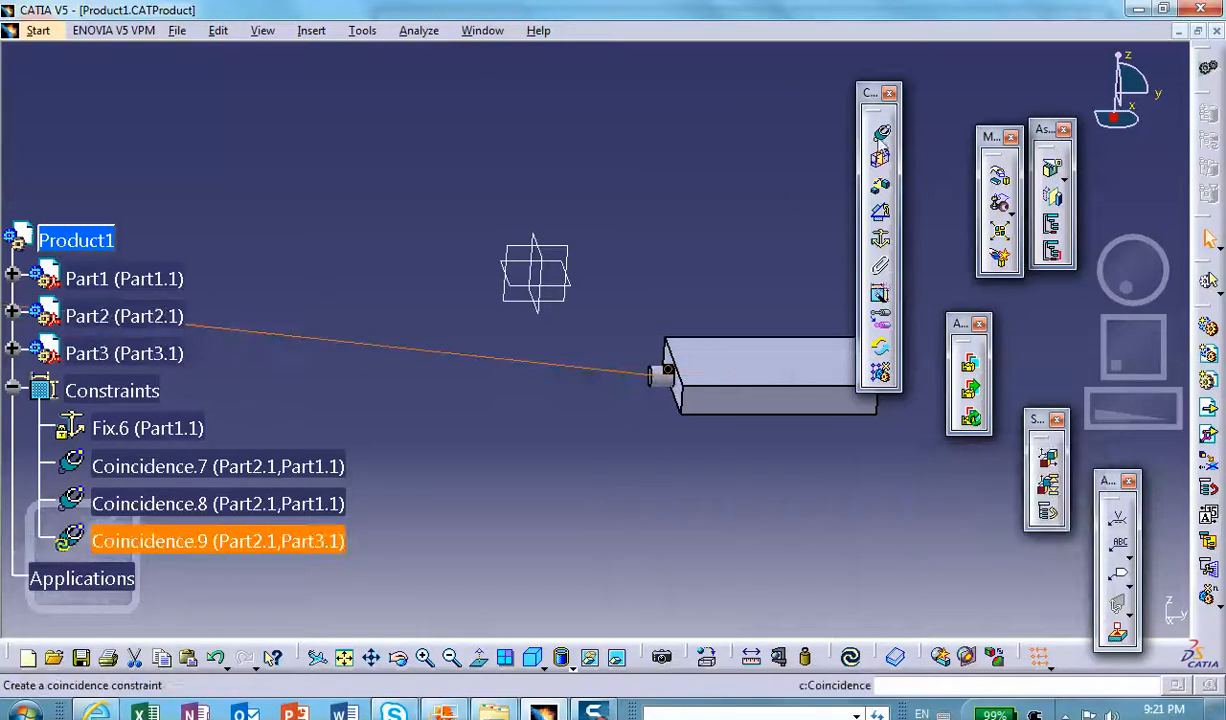
Make the pedal's face around the pin coincident with the crank arm's outer face, and update the assembly
left_click(881, 133)
middle_click_drag(680, 404, 585, 134)
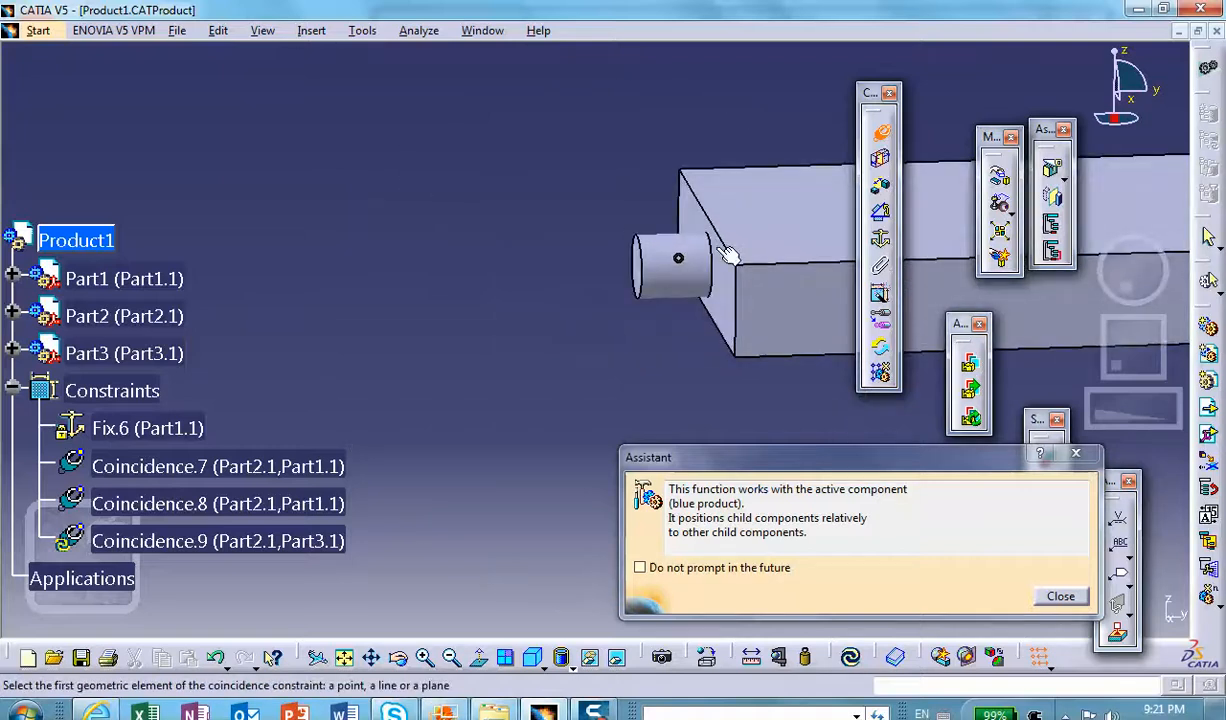
left_click(726, 314)
middle_click_drag(704, 291, 768, 605)
scroll(592, 418, "up", 1)
middle_click_drag(592, 418, 460, 410)
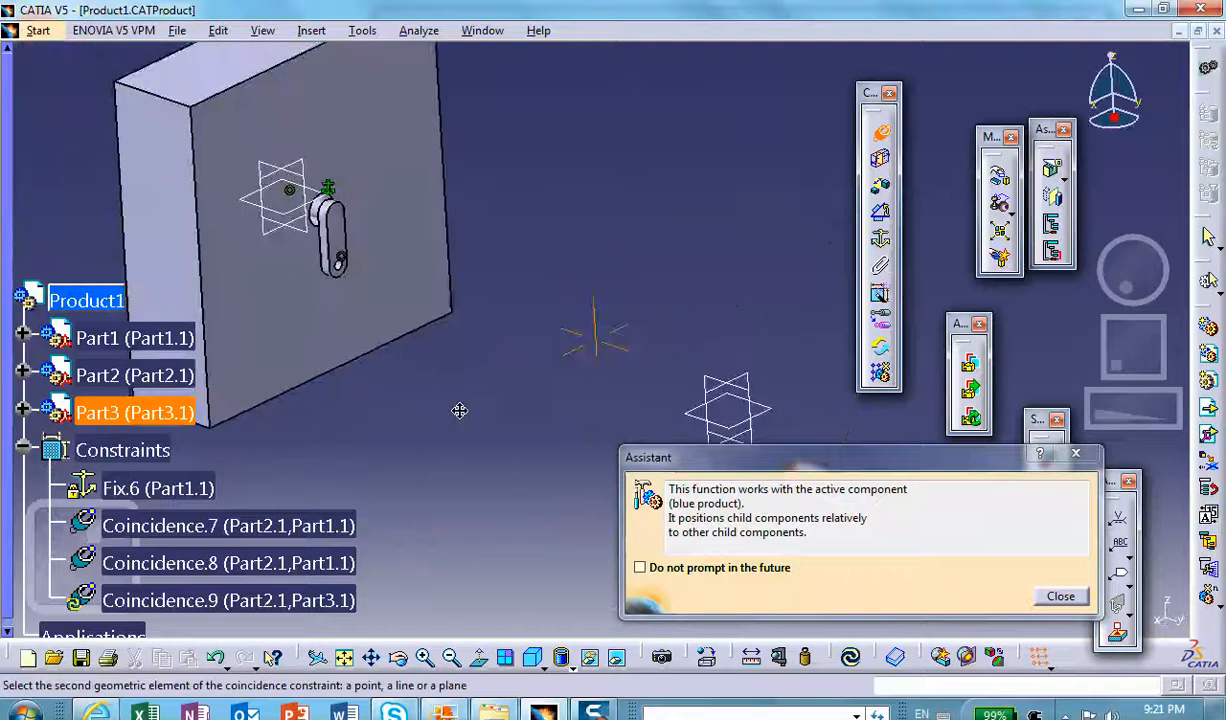
left_click(343, 226)
left_click(862, 491)
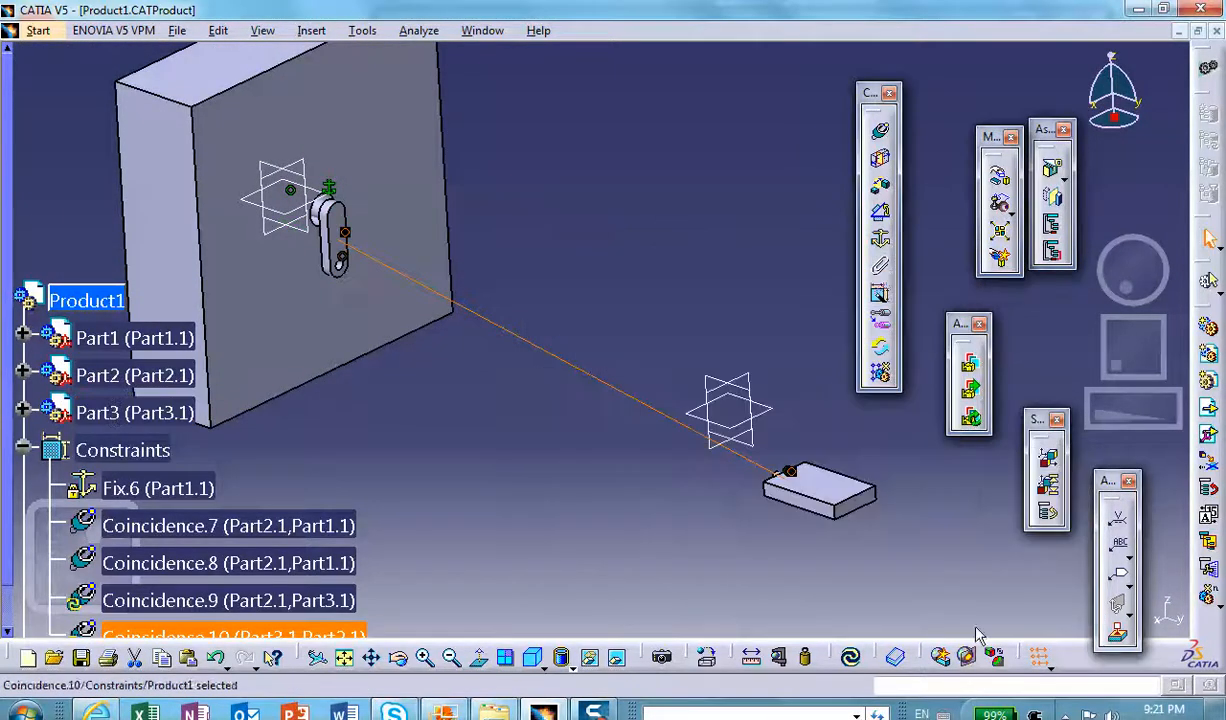
left_click(850, 657)
middle_click_drag(566, 471, 796, 482)
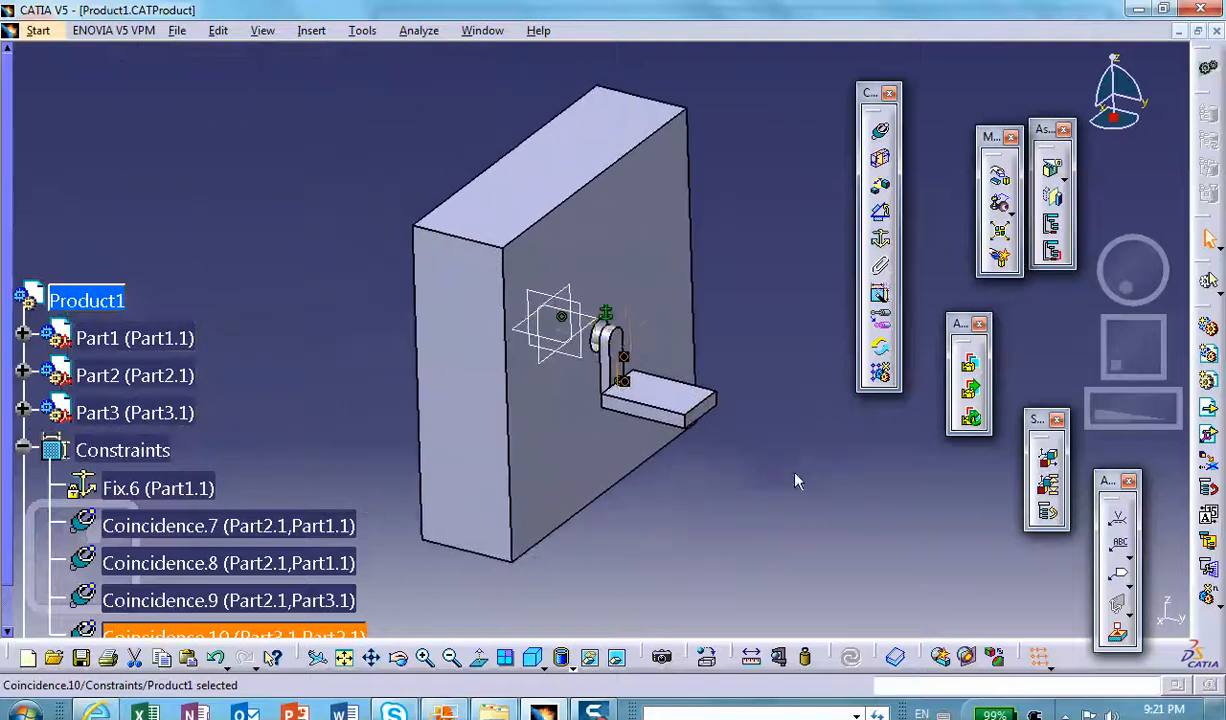
middle_click_drag(791, 224, 788, 252)
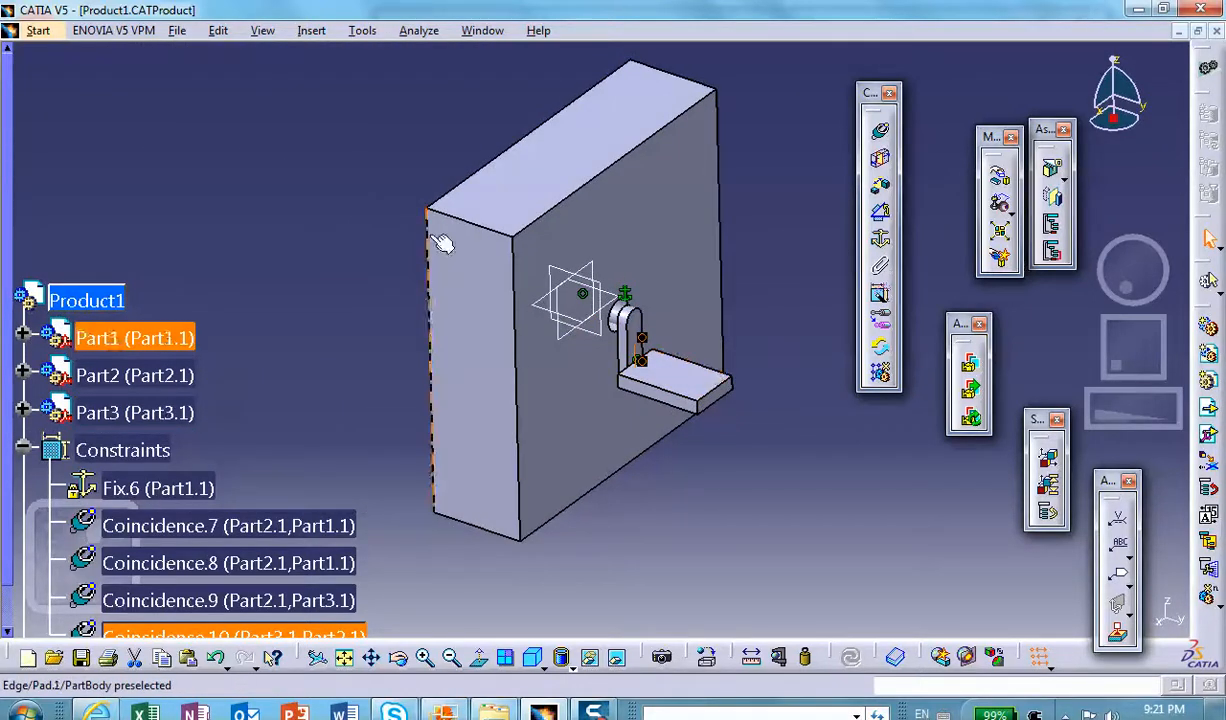
Switch to the DMU Kinematics workbench and automatically convert the assembly constraints into joints of a new mechanism named Mechanism.1
left_click(1208, 70)
left_click(402, 505)
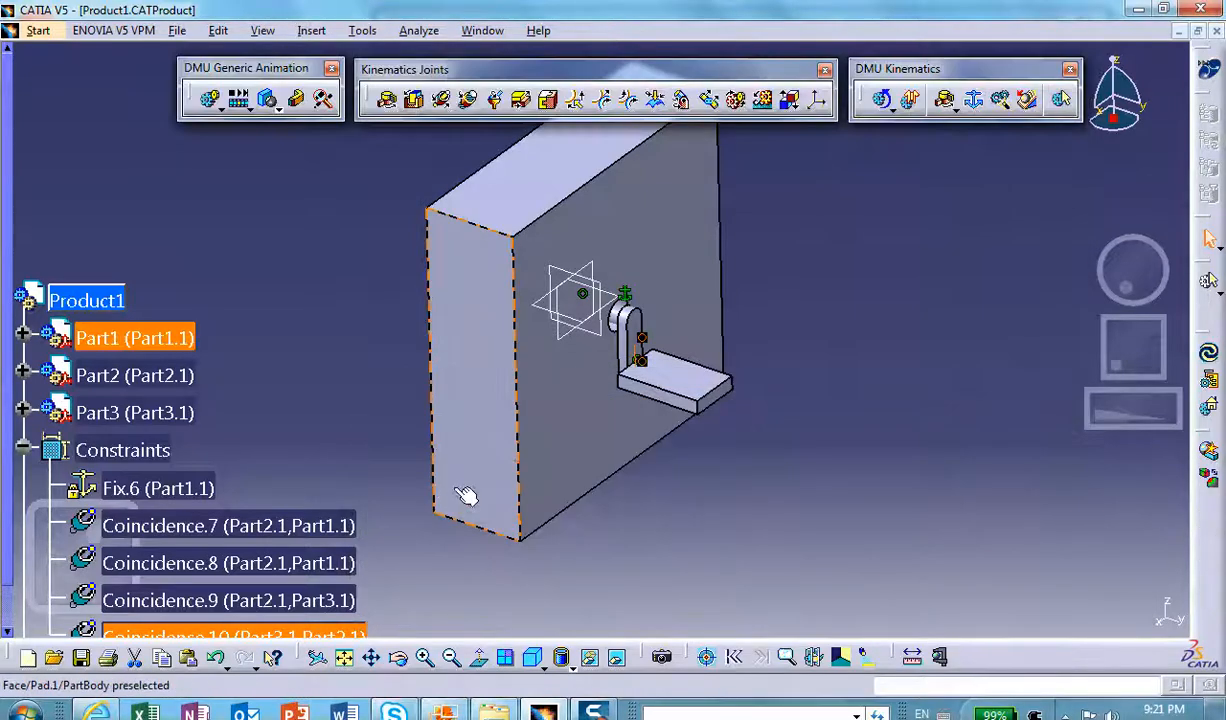
left_click(1003, 108)
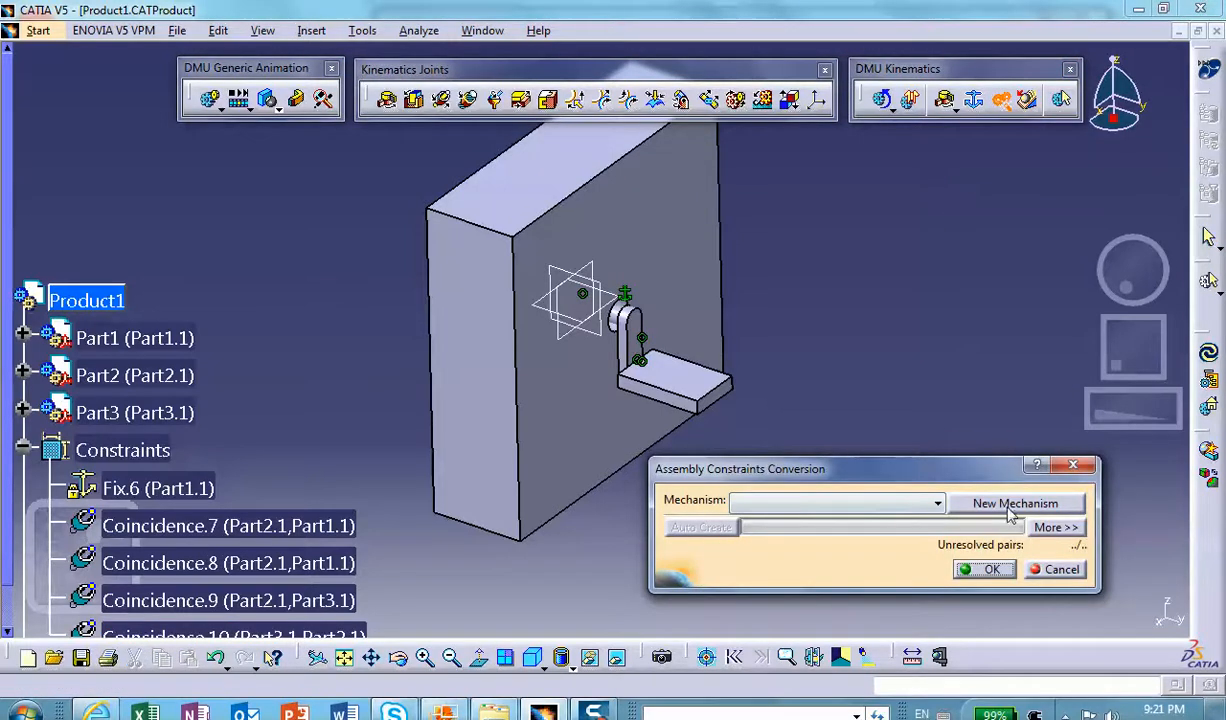
left_click(1014, 503)
left_click(965, 347)
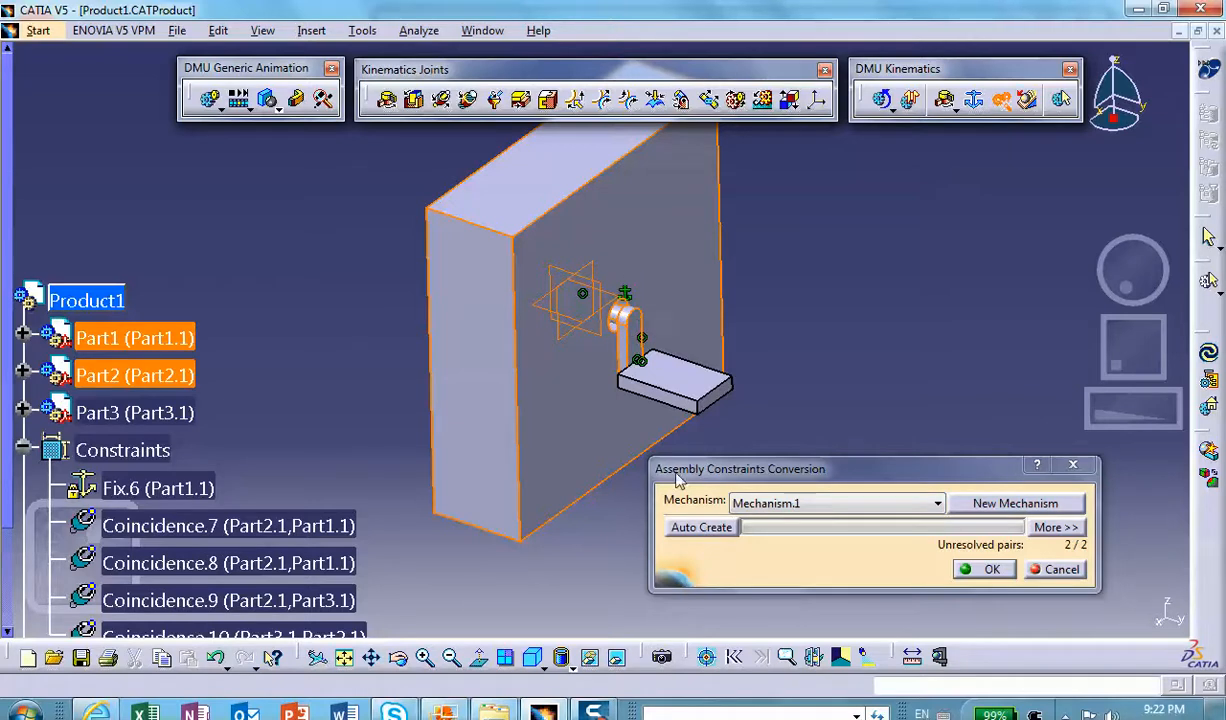
left_click(700, 528)
left_click(985, 570)
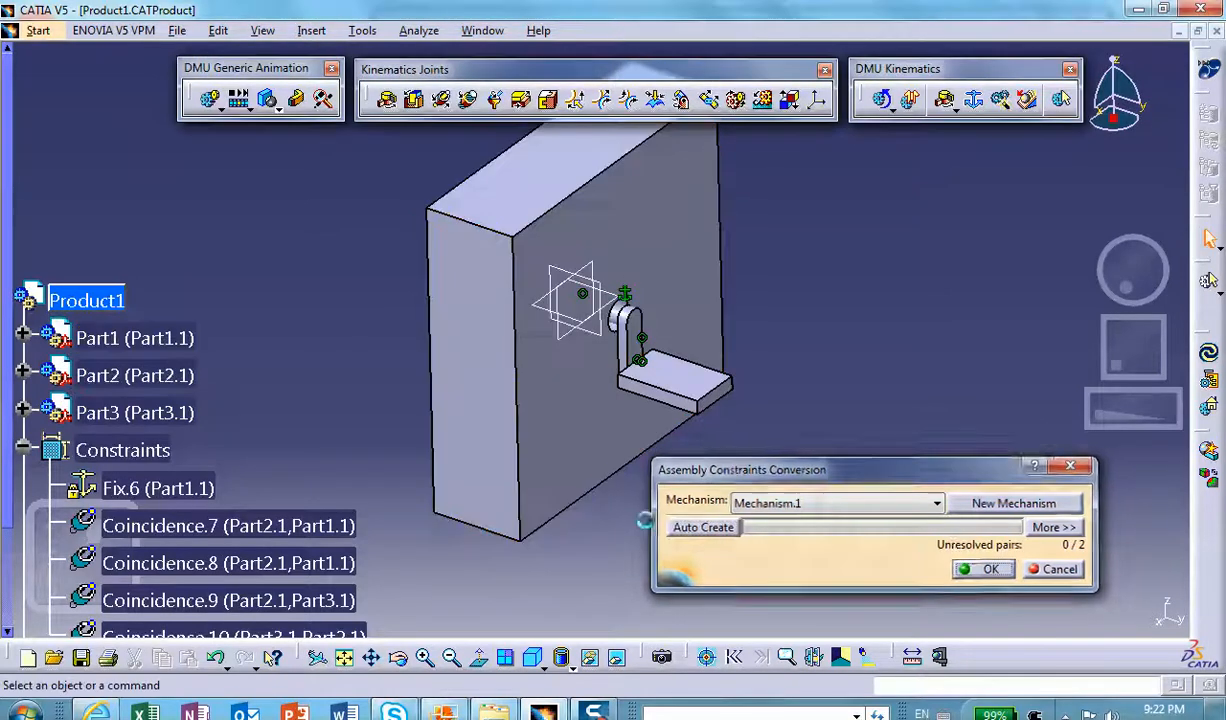
Make the revolute joint between crank arm and block (Revolute.1) angle driven with a lower limit of 0
scroll(255, 347, "down", 3)
scroll(255, 347, "down", 3)
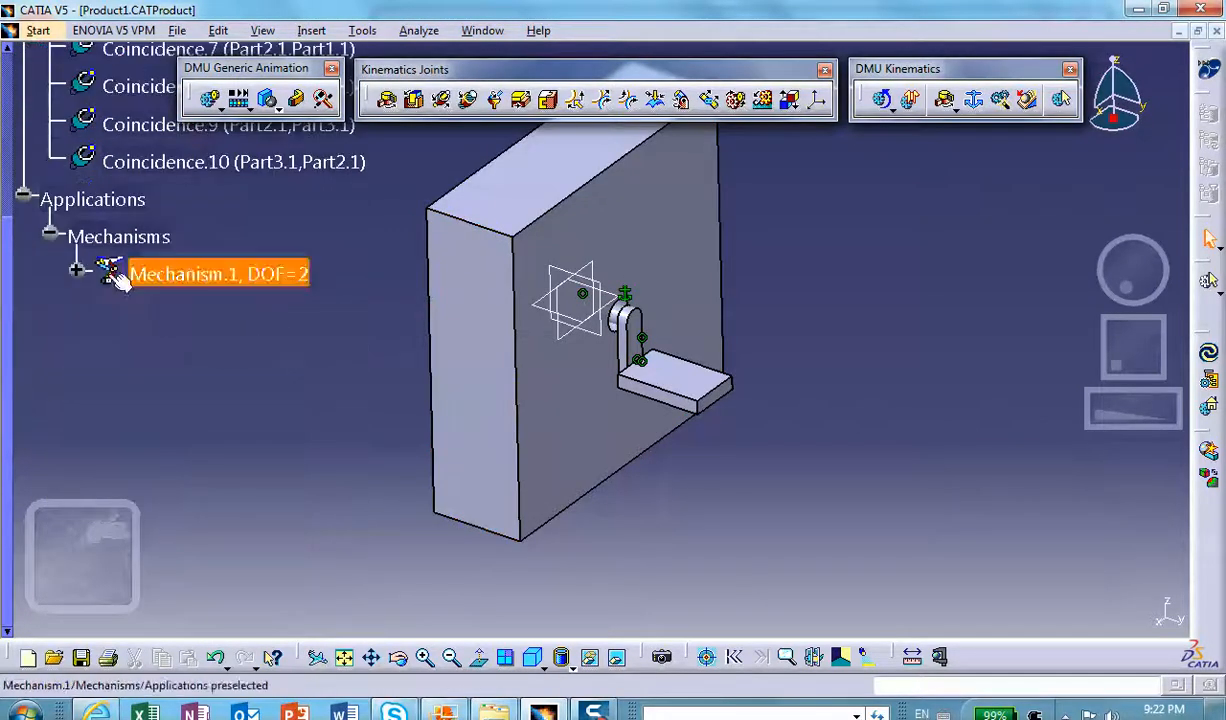
left_click(77, 272)
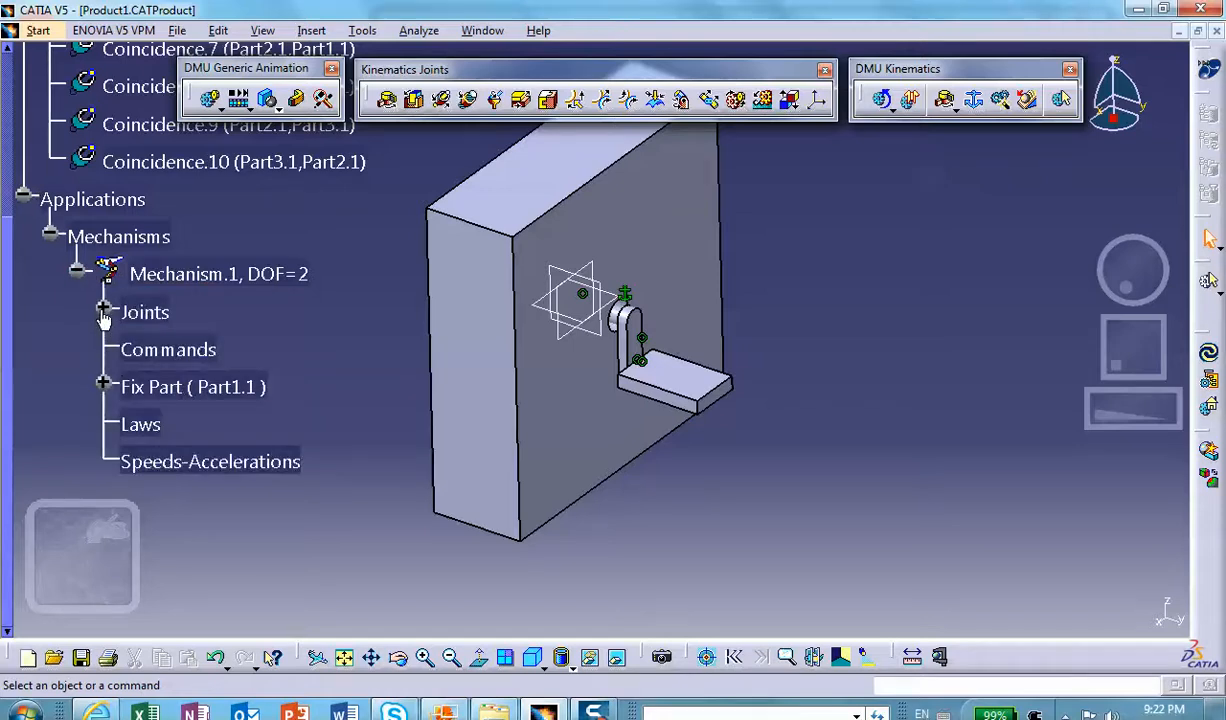
left_click(103, 311)
double_click(285, 352)
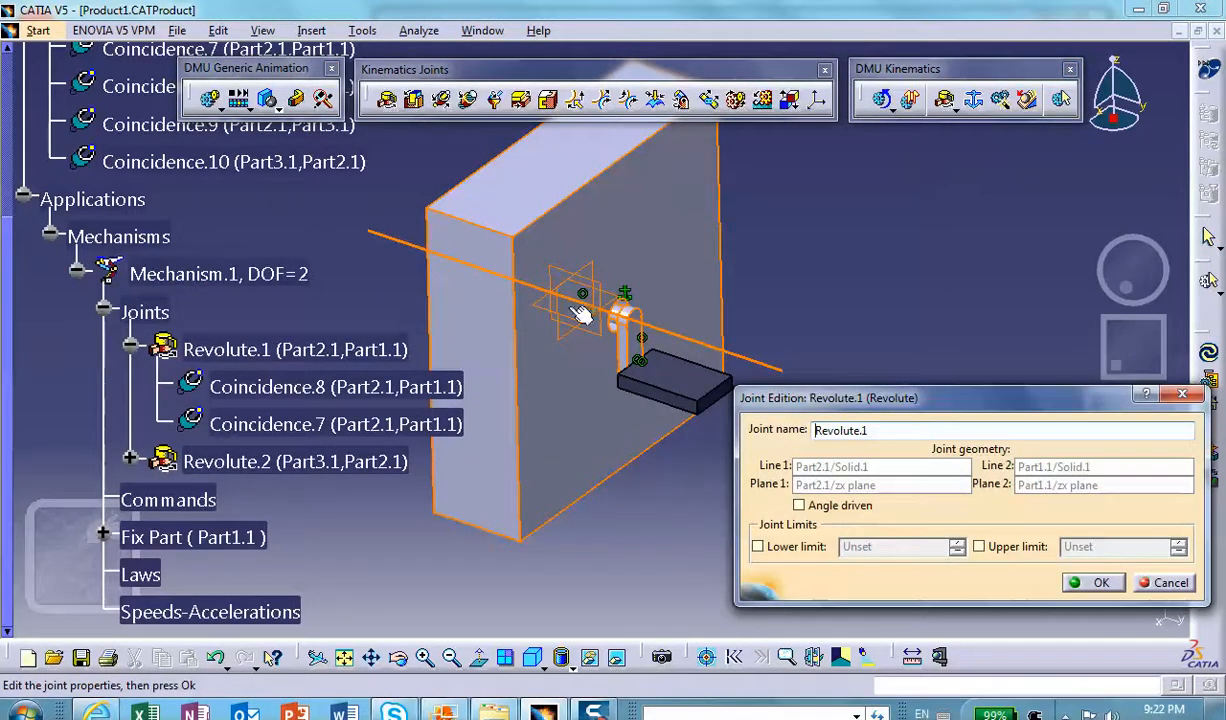
left_click(799, 507)
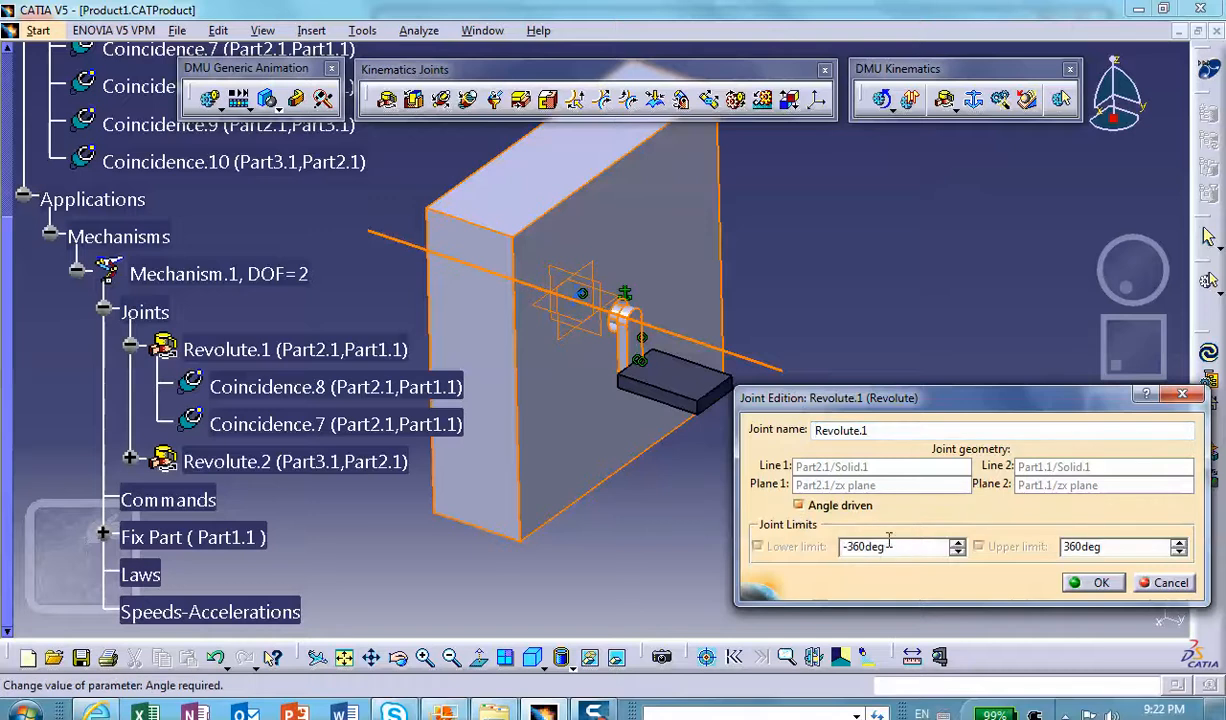
left_click_drag(891, 551, 557, 542)
type("0")
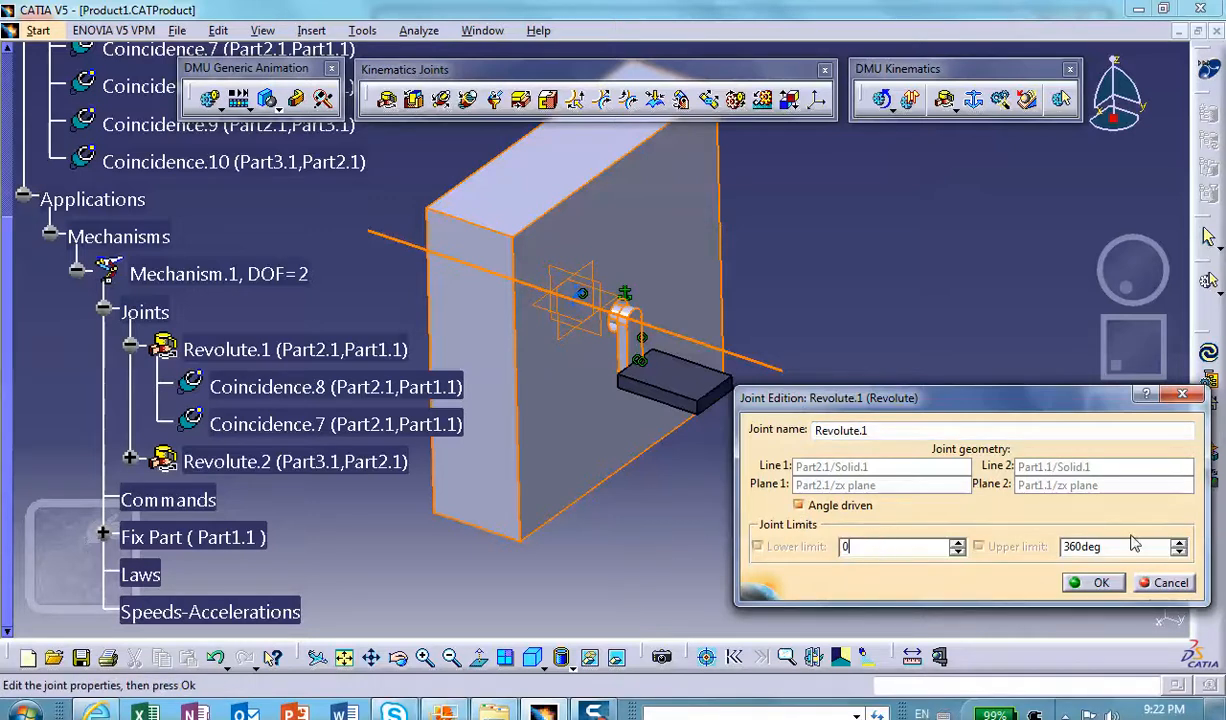
left_click(1093, 582)
Make the revolute joint between pedal and crank arm (Revolute.2) angle driven with a lower limit of 0
double_click(241, 462)
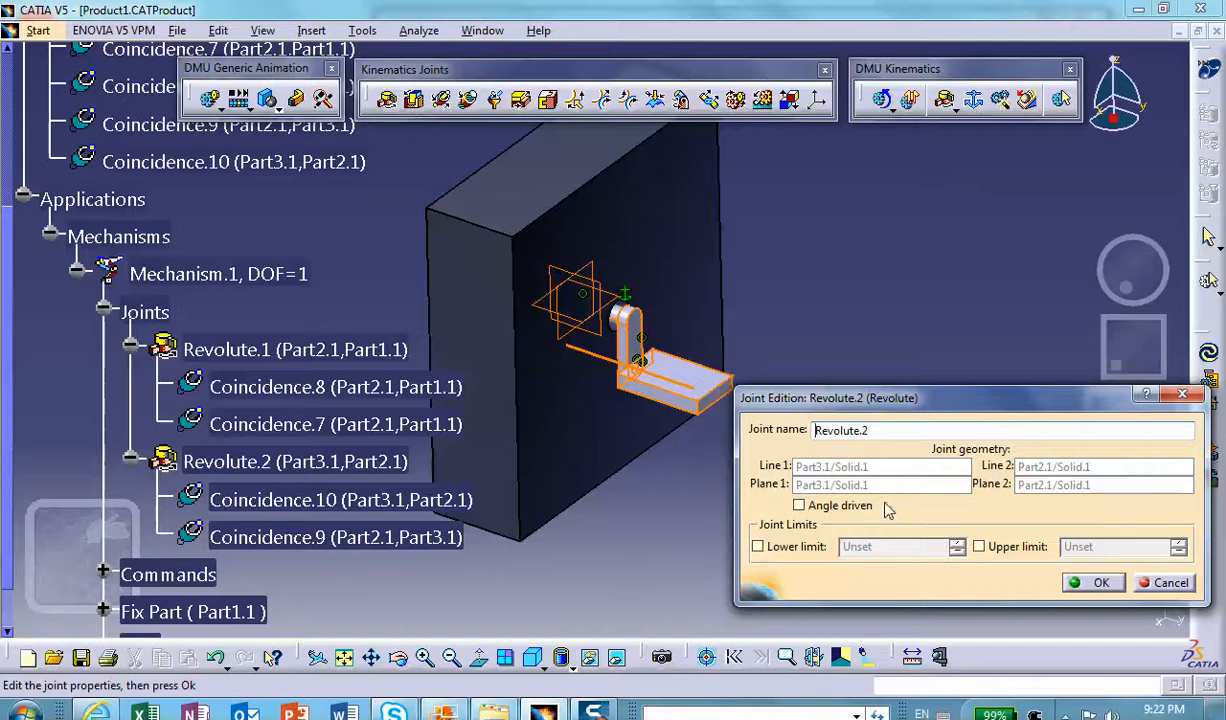
left_click(798, 505)
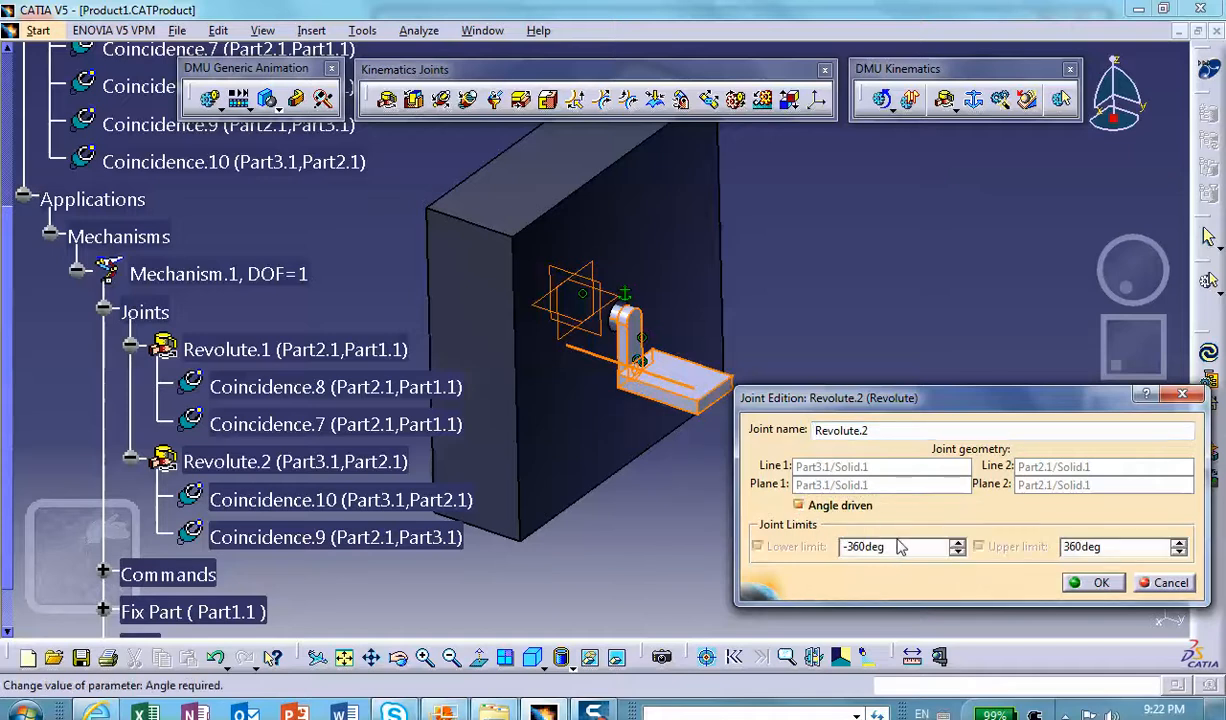
double_click(899, 545)
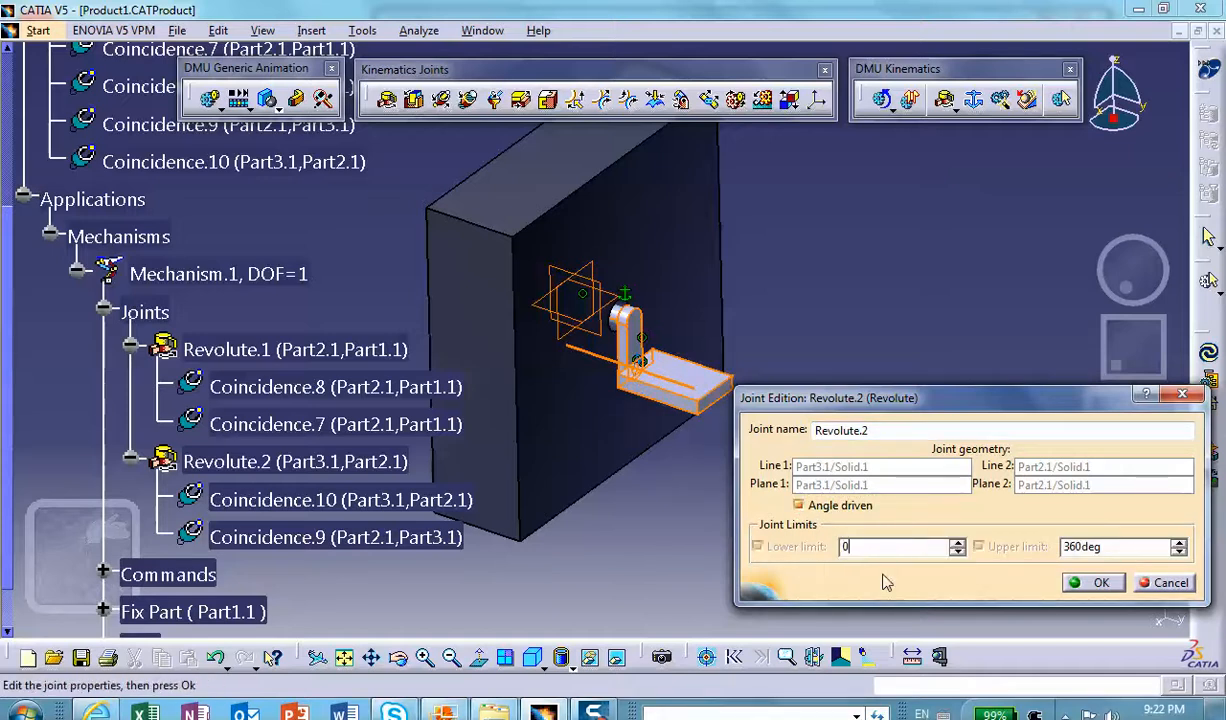
left_click(1120, 583)
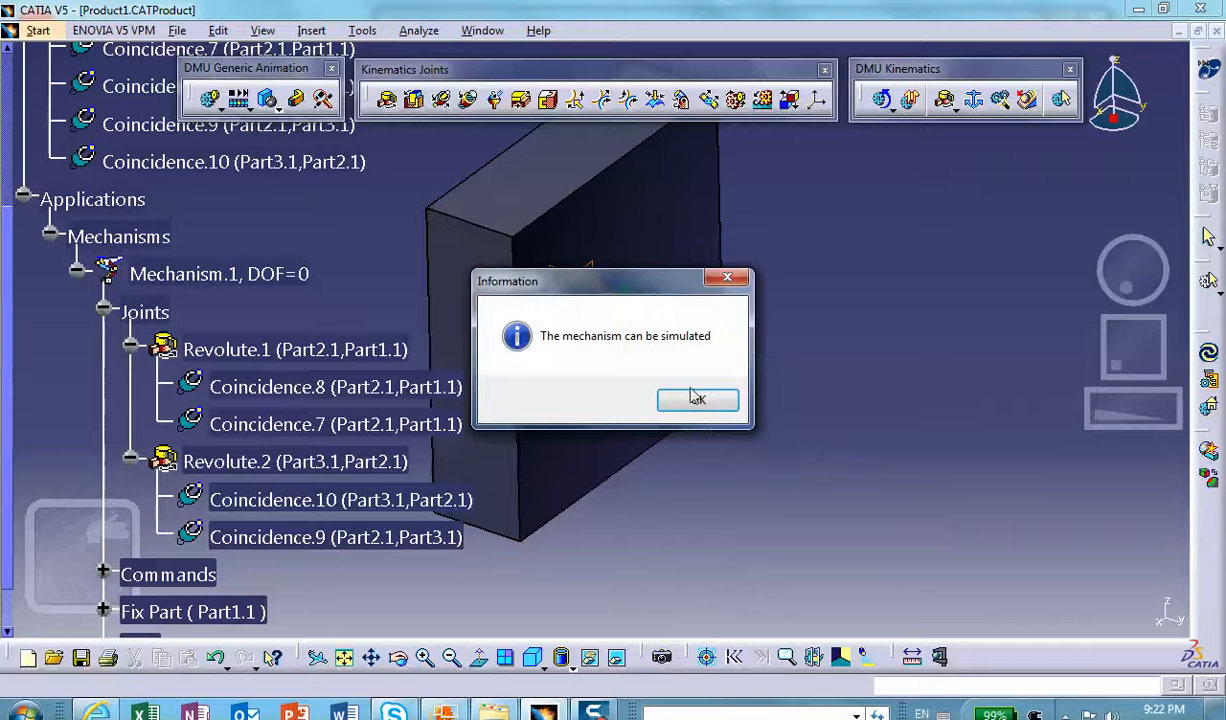
Try out the Mechanism.1 simulation using its angle commands, and close the simulation
left_click(697, 401)
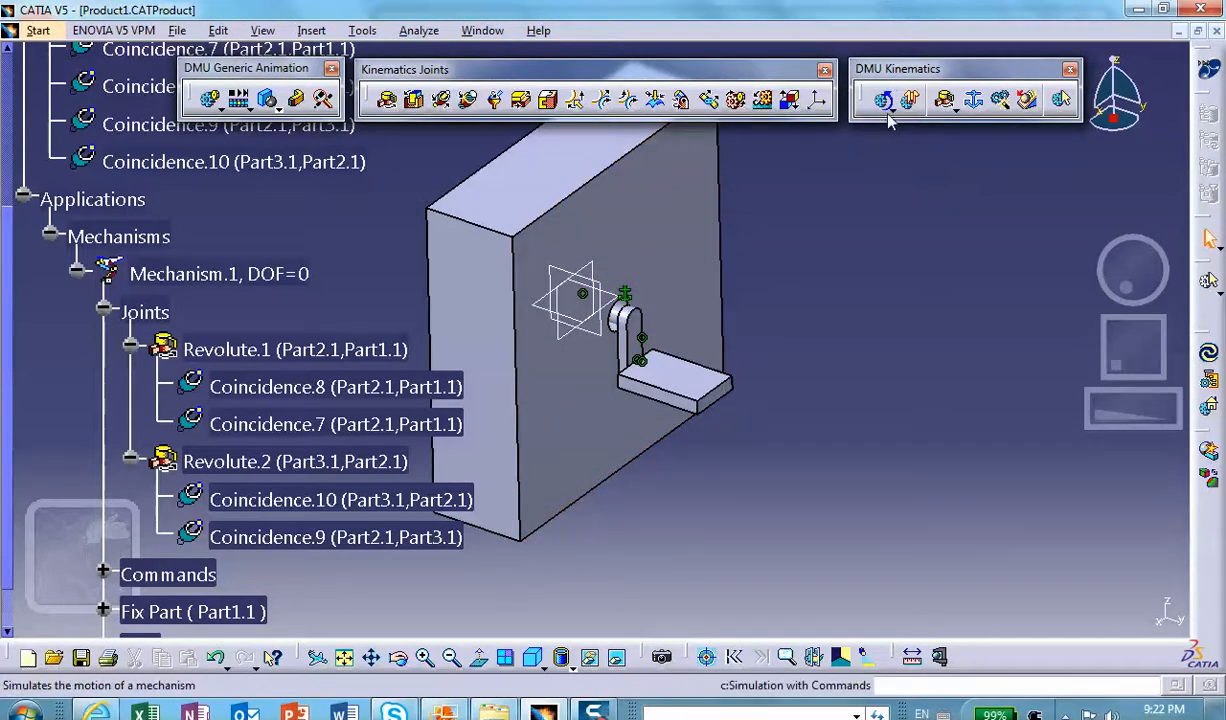
left_click(885, 101)
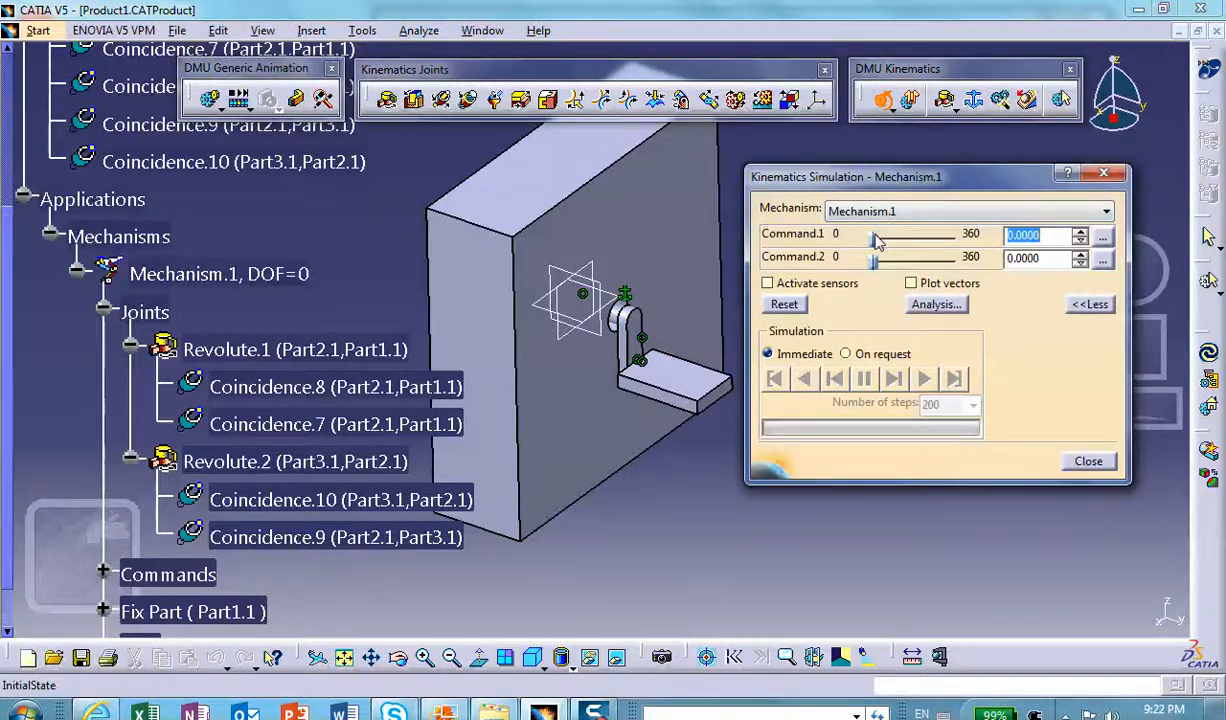
left_click_drag(876, 240, 860, 262)
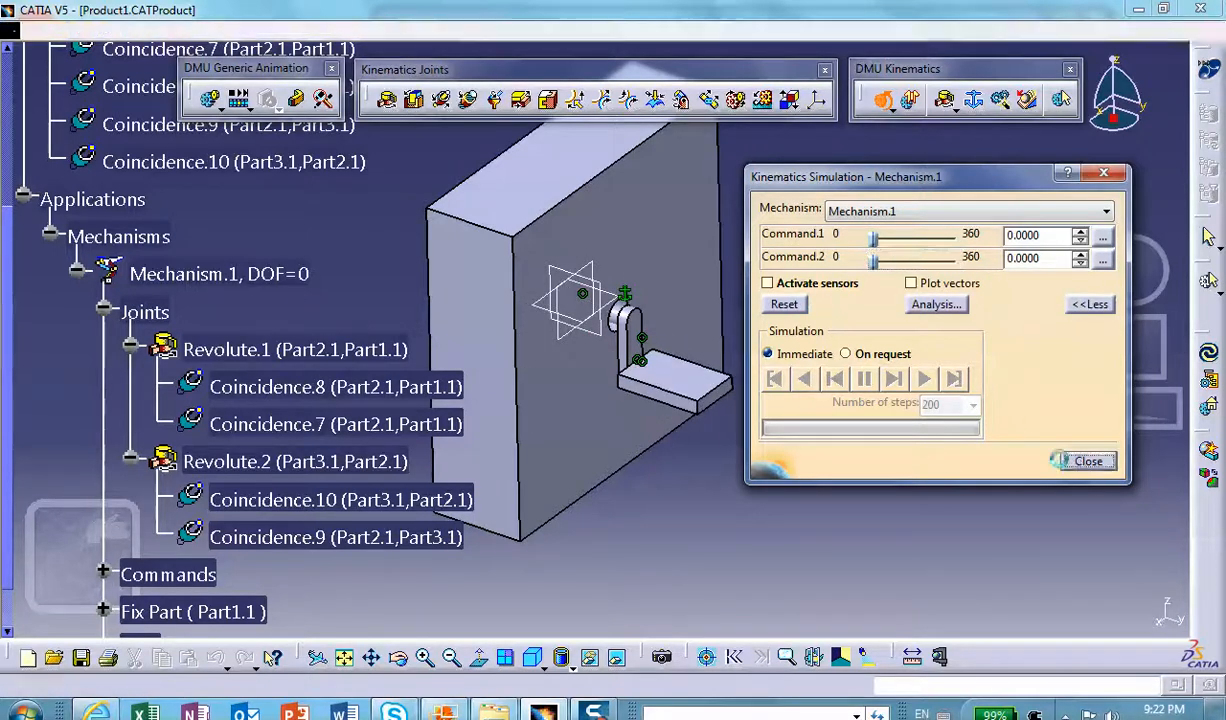
left_click(1088, 461)
Switch to the Human Builder workbench for ergonomics design and analysis
mouse_move(855, 345)
middle_mouse_down()
mouse_move(857, 334)
mouse_move(858, 376)
mouse_move(846, 342)
mouse_move(862, 358)
mouse_move(855, 350)
middle_mouse_up()
middle_click_drag(829, 329, 856, 343)
scroll(810, 303, "up", 1)
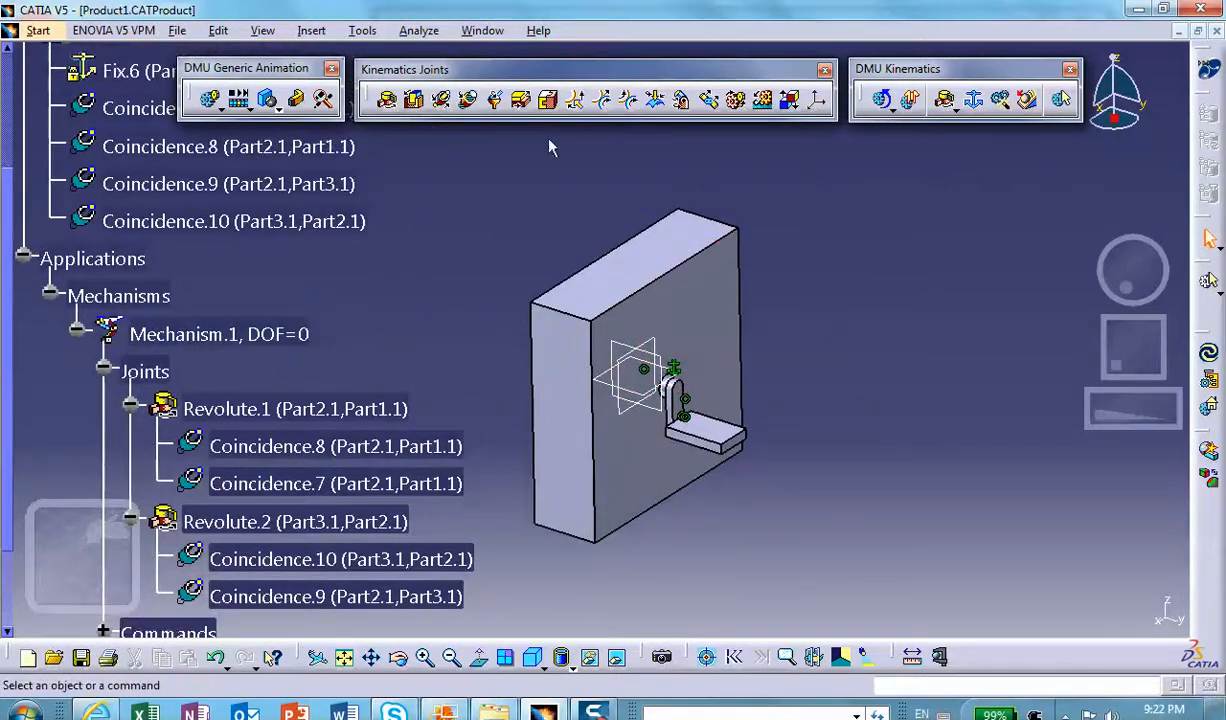
left_click(38, 30)
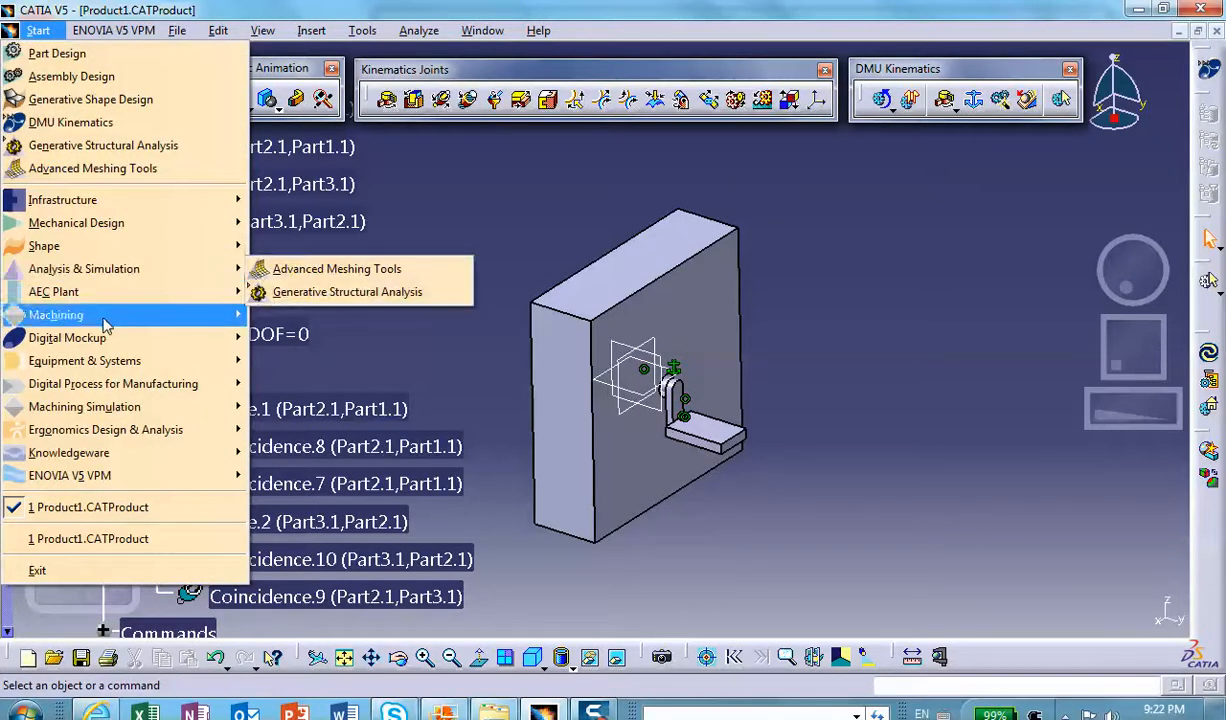
mouse_move(118, 370)
mouse_move(115, 433)
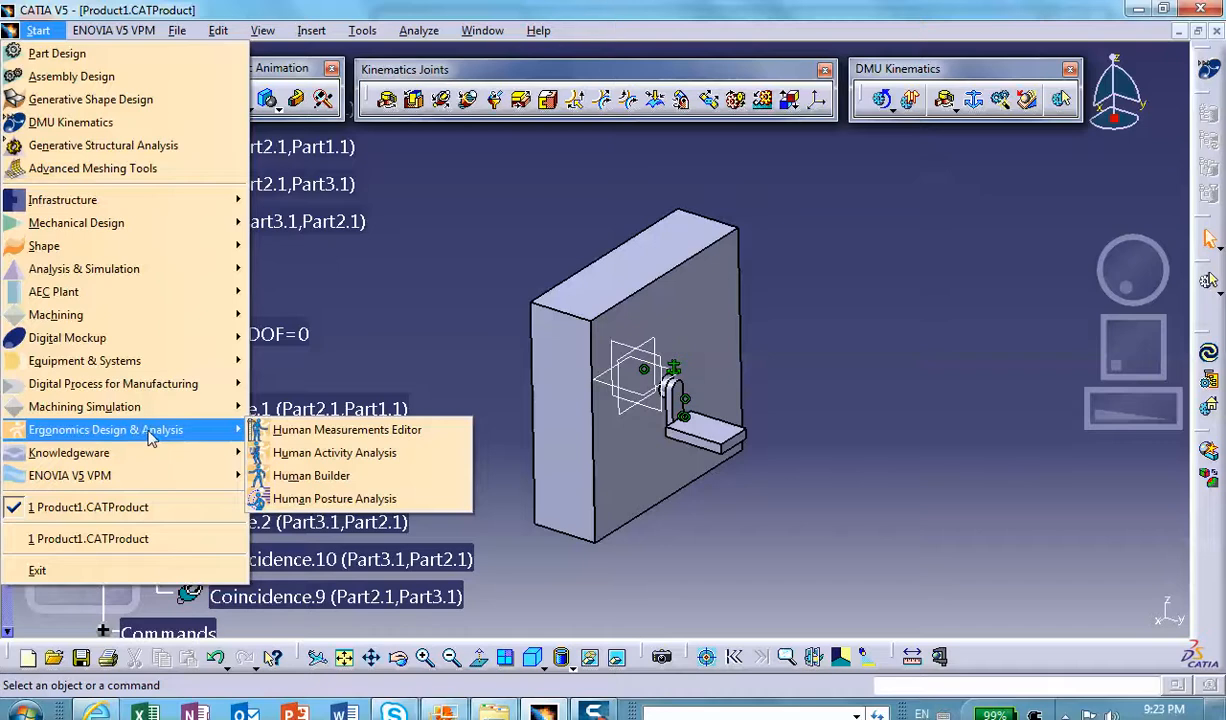
left_click(290, 476)
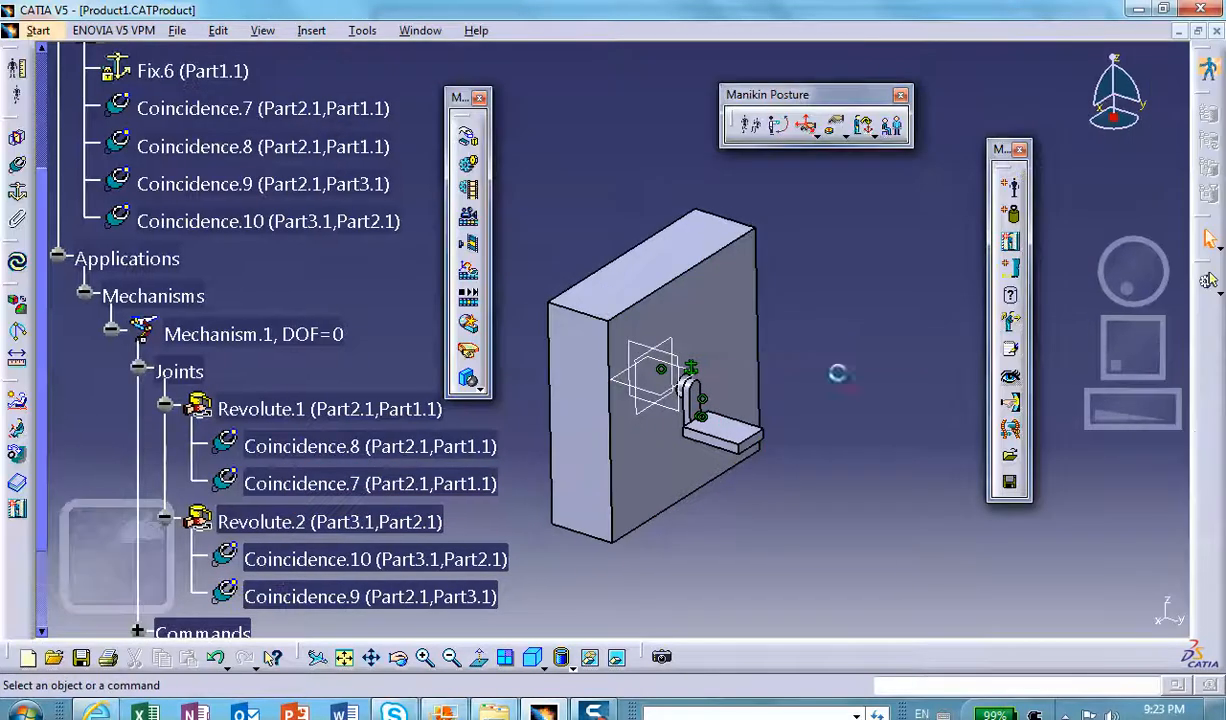
Insert a male manikin named Manikin1 at the 50th percentile with Product1 as its father product
left_click(1013, 186)
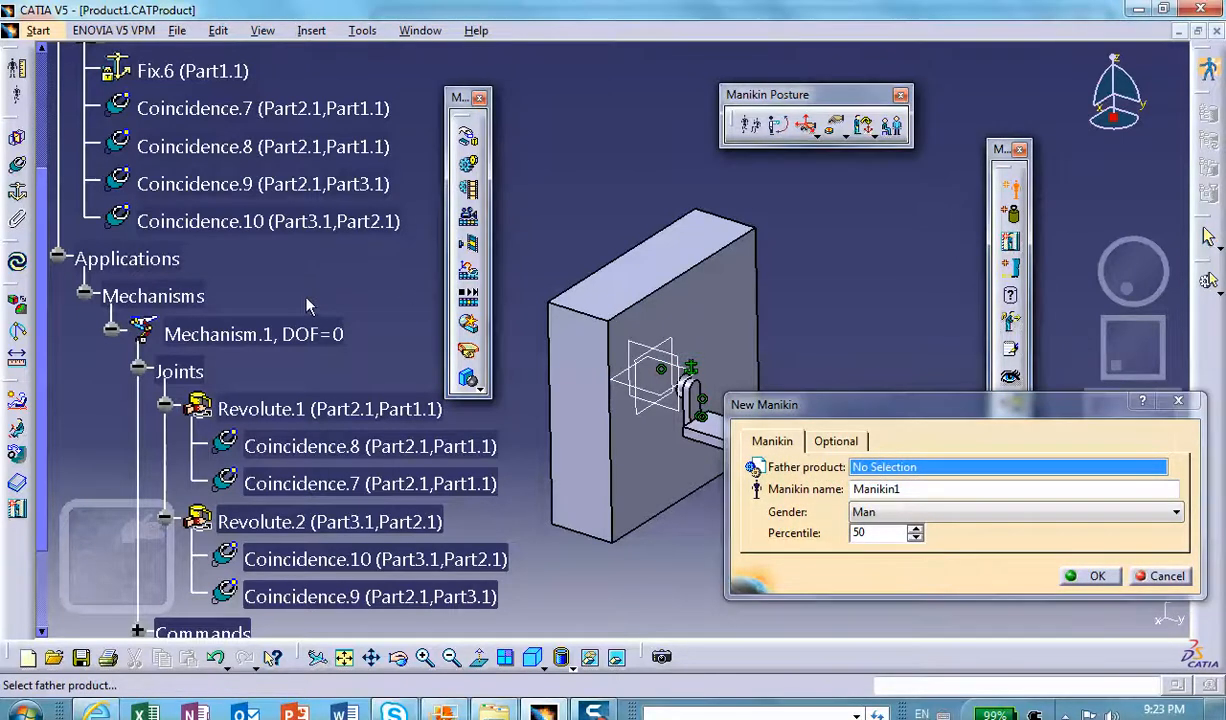
scroll(310, 300, "up", 5)
left_click(120, 121)
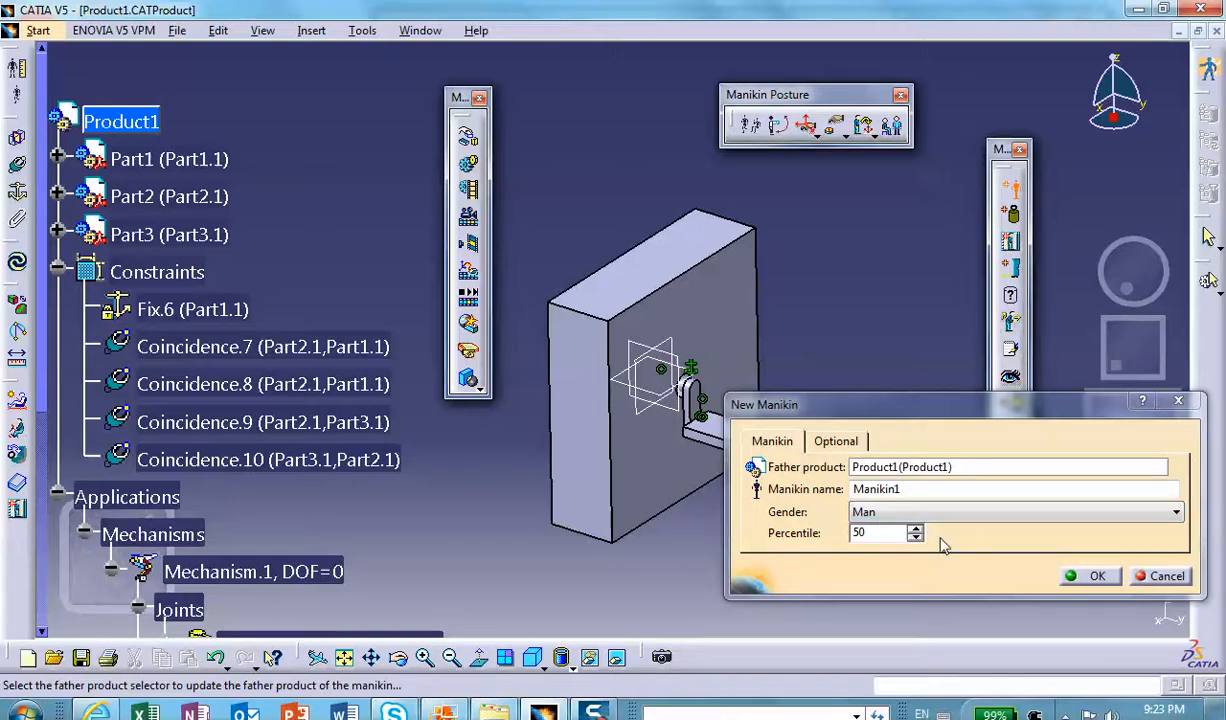
left_click(1090, 577)
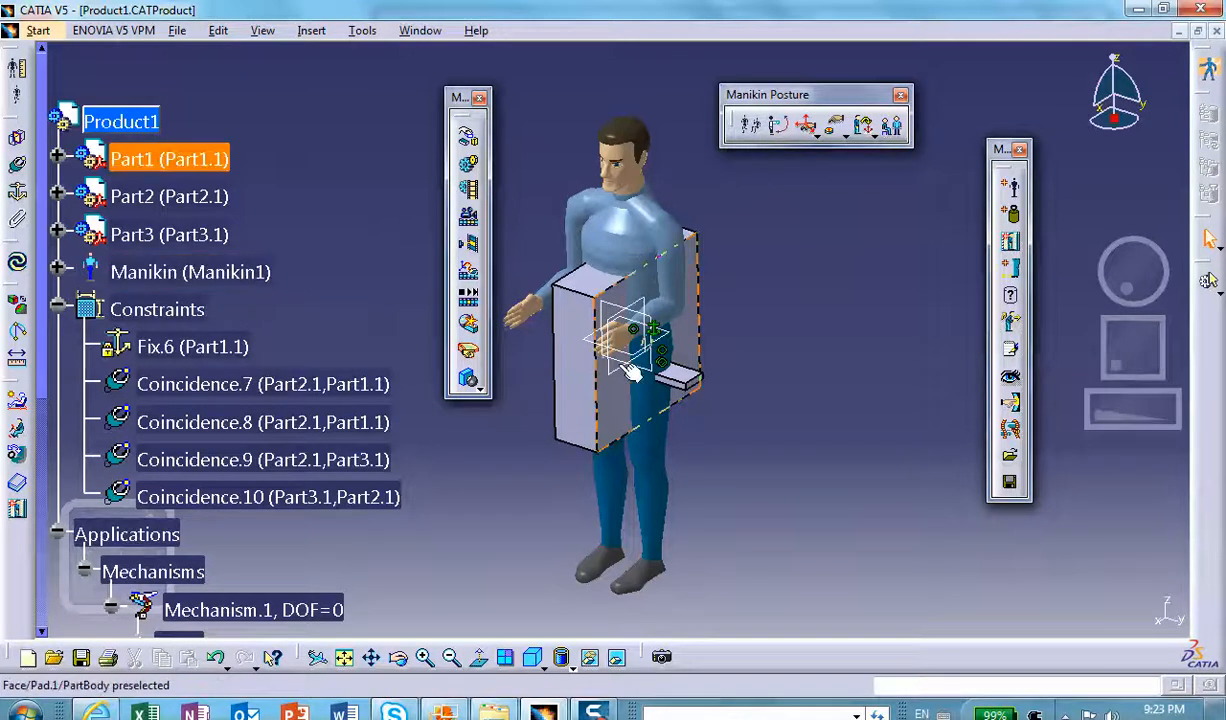
Apply the predefined Sit posture to the manikin with the Posture Editor
left_click(751, 128)
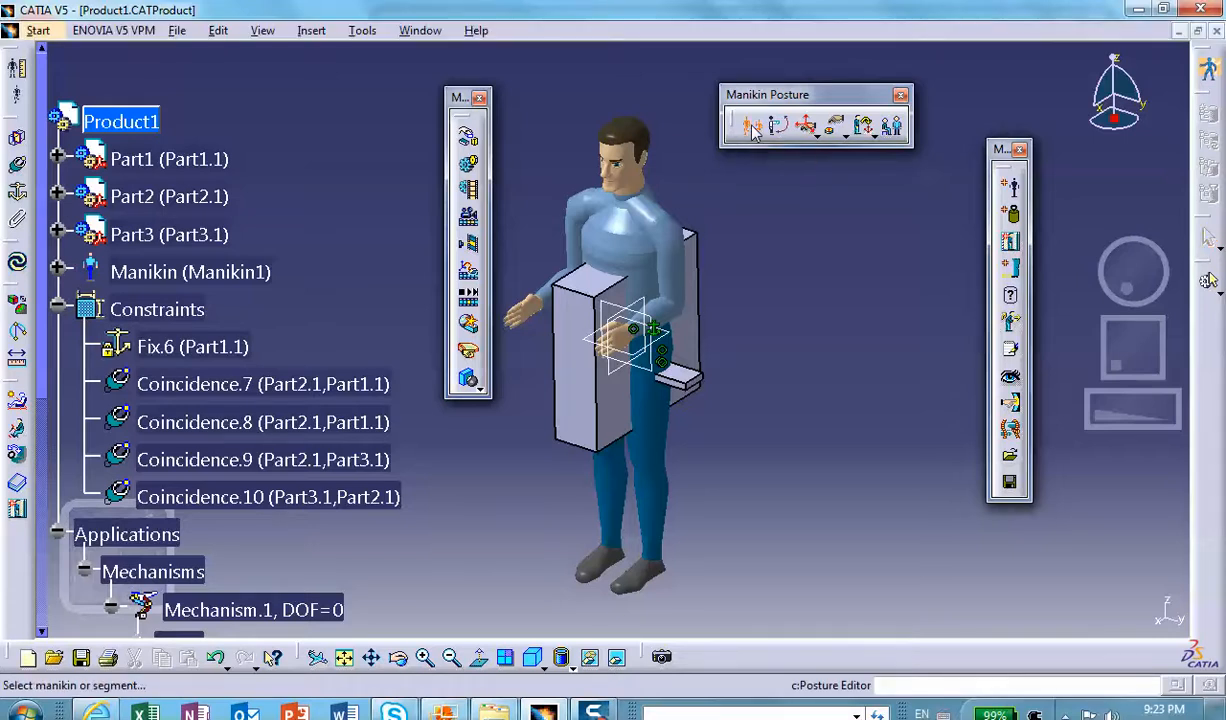
left_click(605, 228)
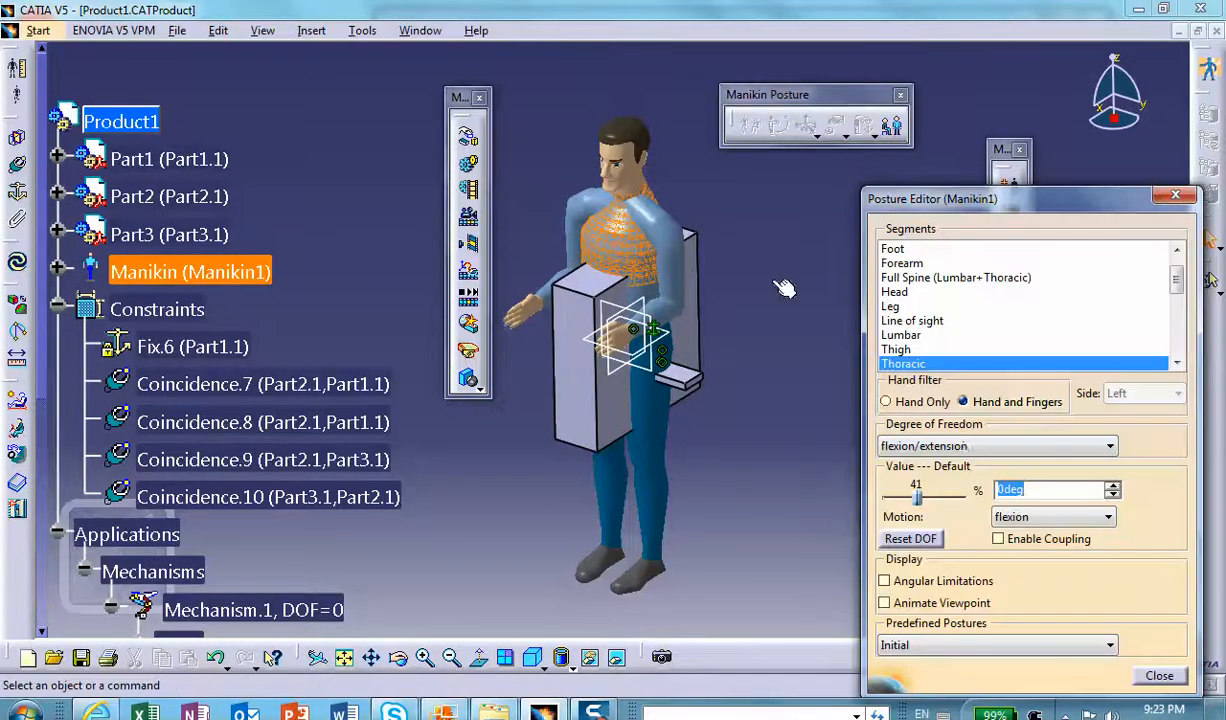
left_click(969, 648)
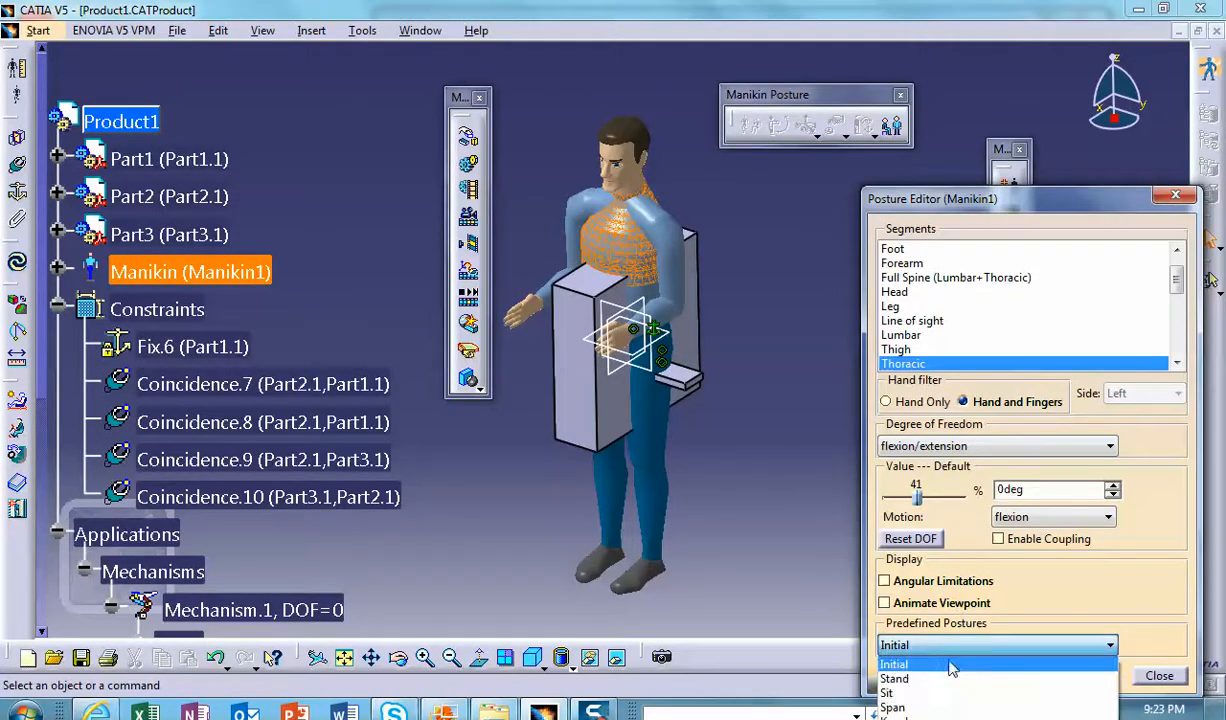
left_click(938, 698)
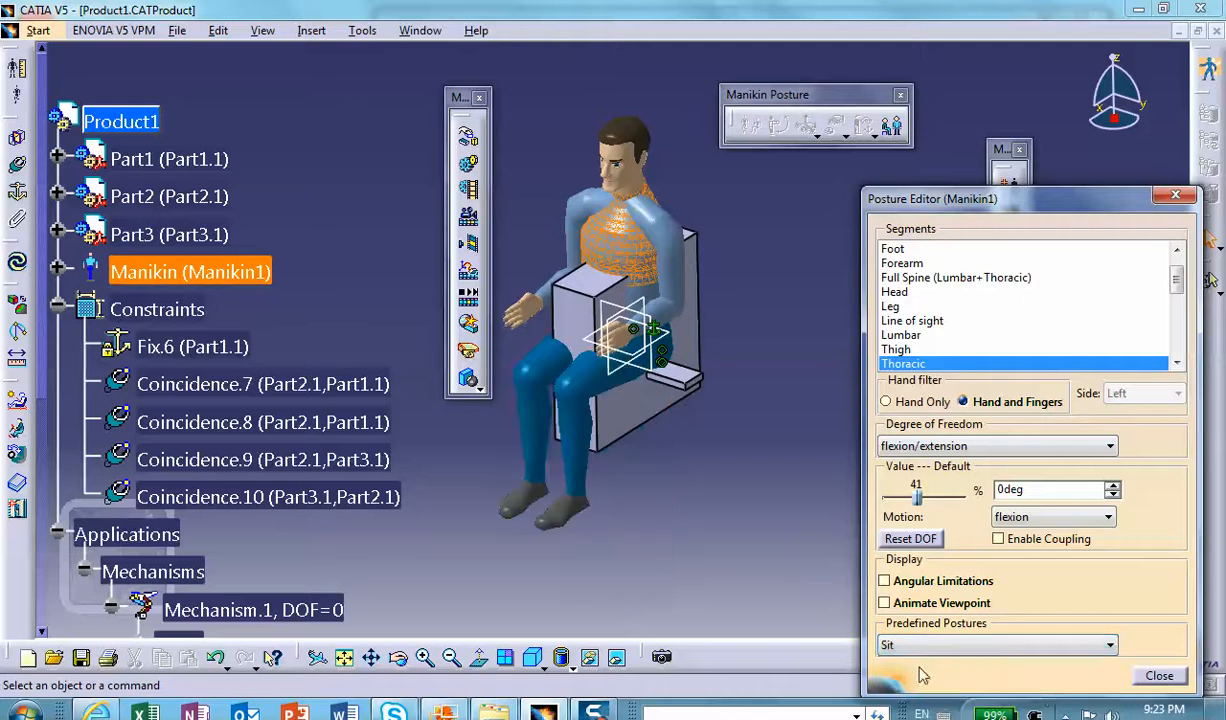
left_click(1158, 677)
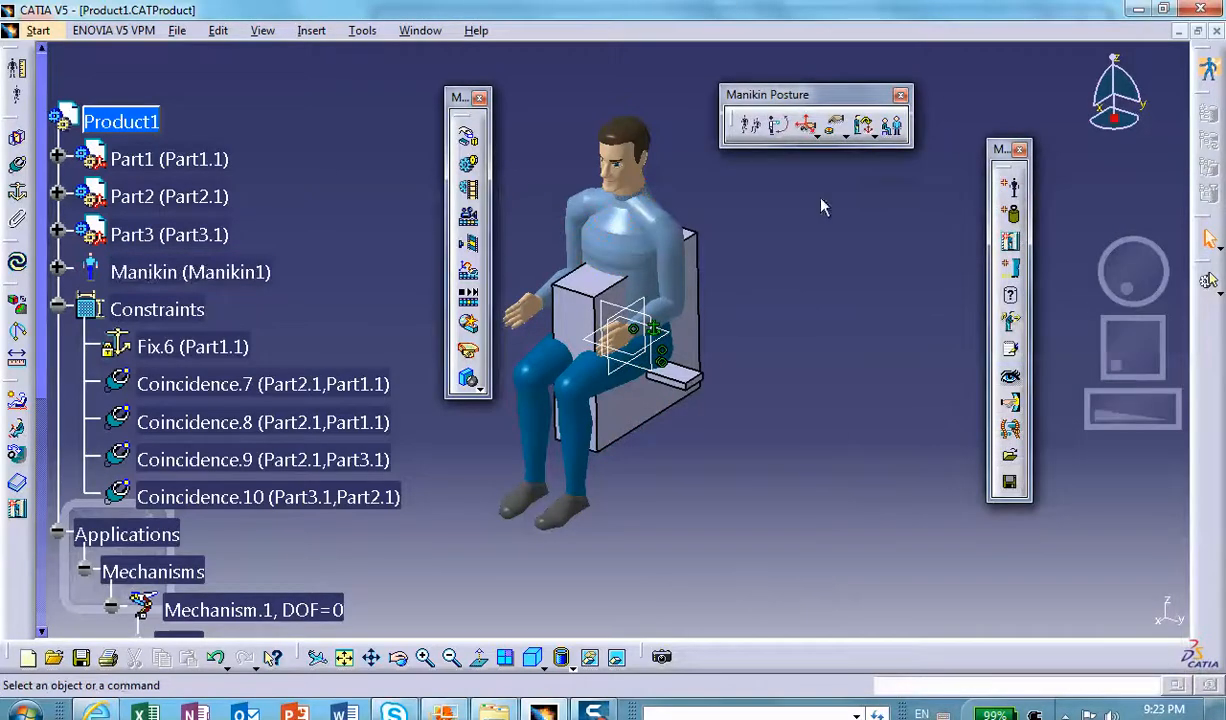
Attach the compass to the manikin and move the manikin up until it sits on top of the block
left_click_drag(1112, 116, 934, 172)
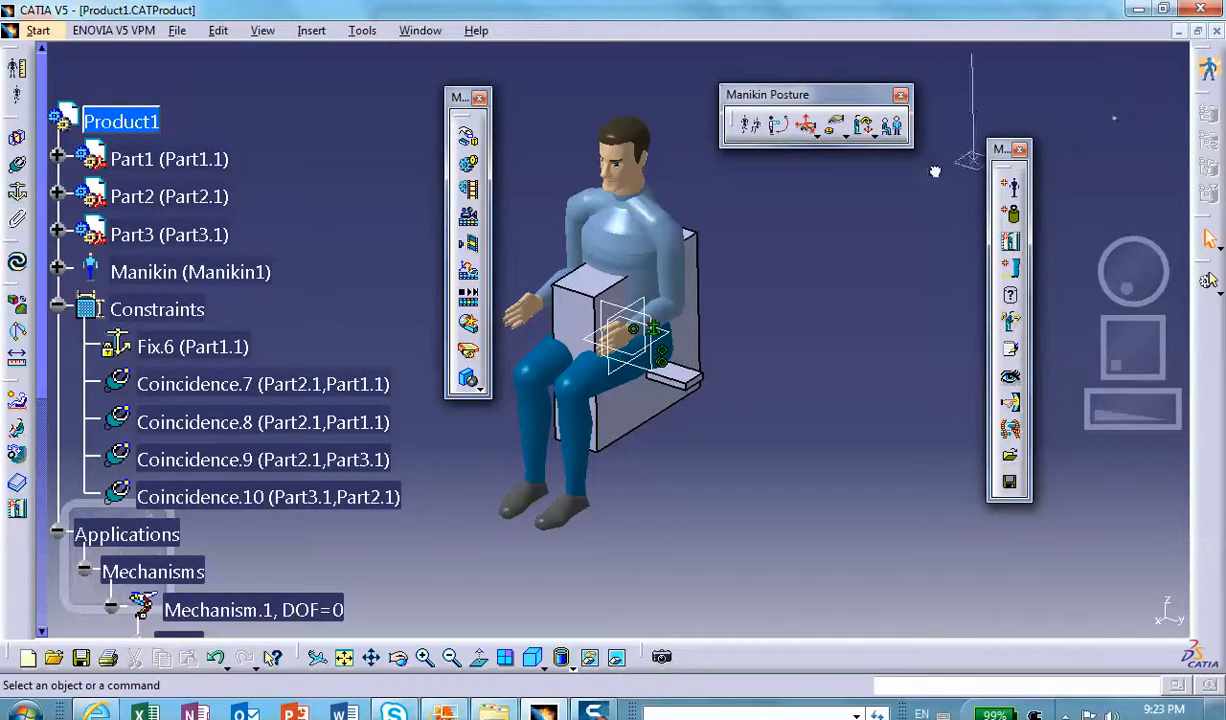
left_click_drag(625, 230, 622, 228)
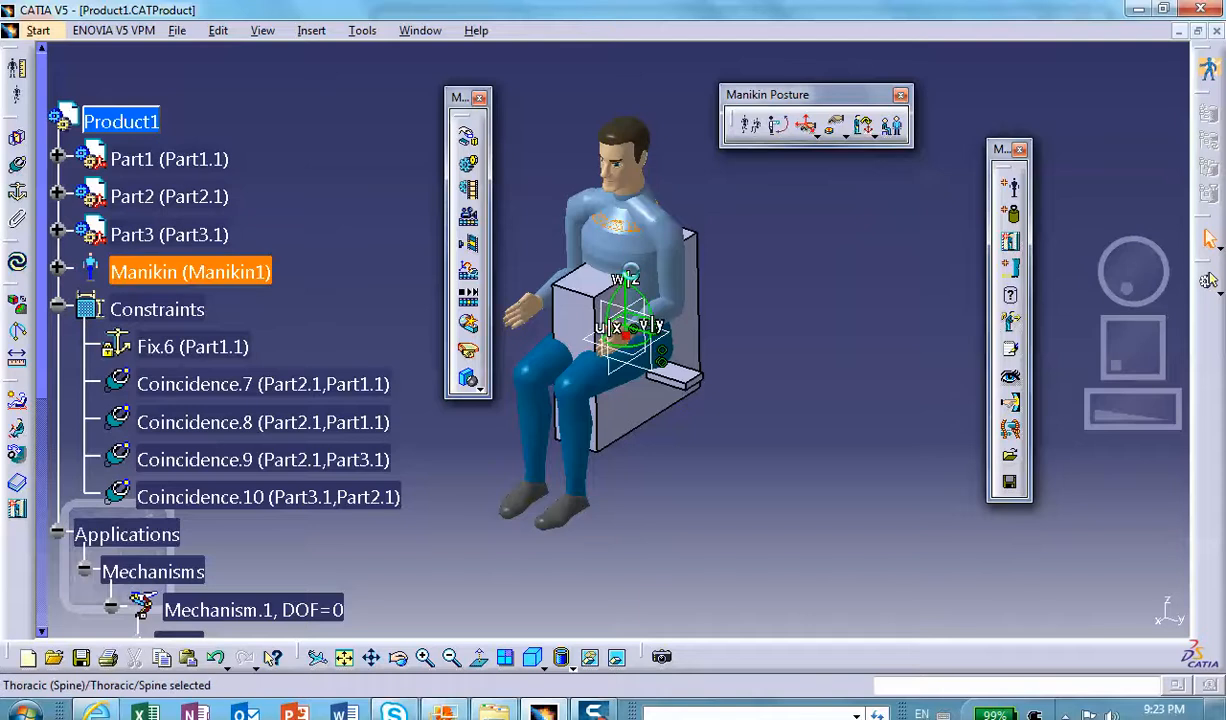
left_click_drag(627, 318, 627, 226)
middle_click_drag(648, 378, 630, 330)
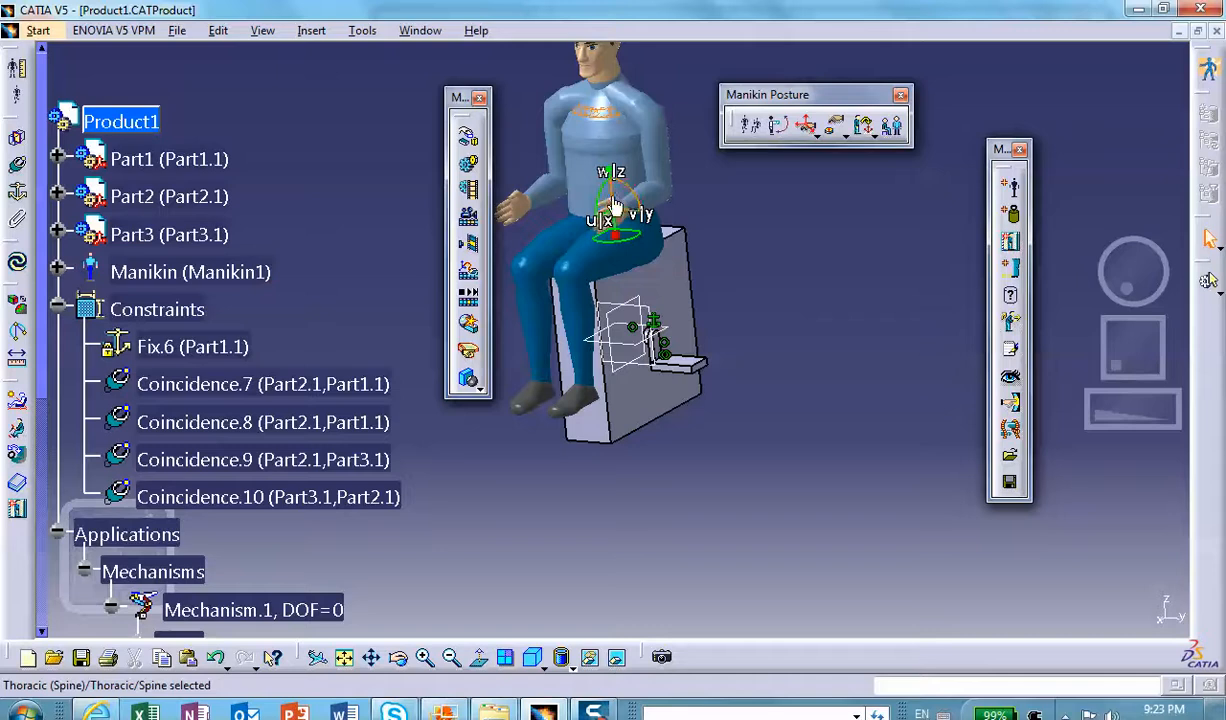
left_click_drag(614, 200, 616, 179)
middle_click_drag(735, 362, 620, 200)
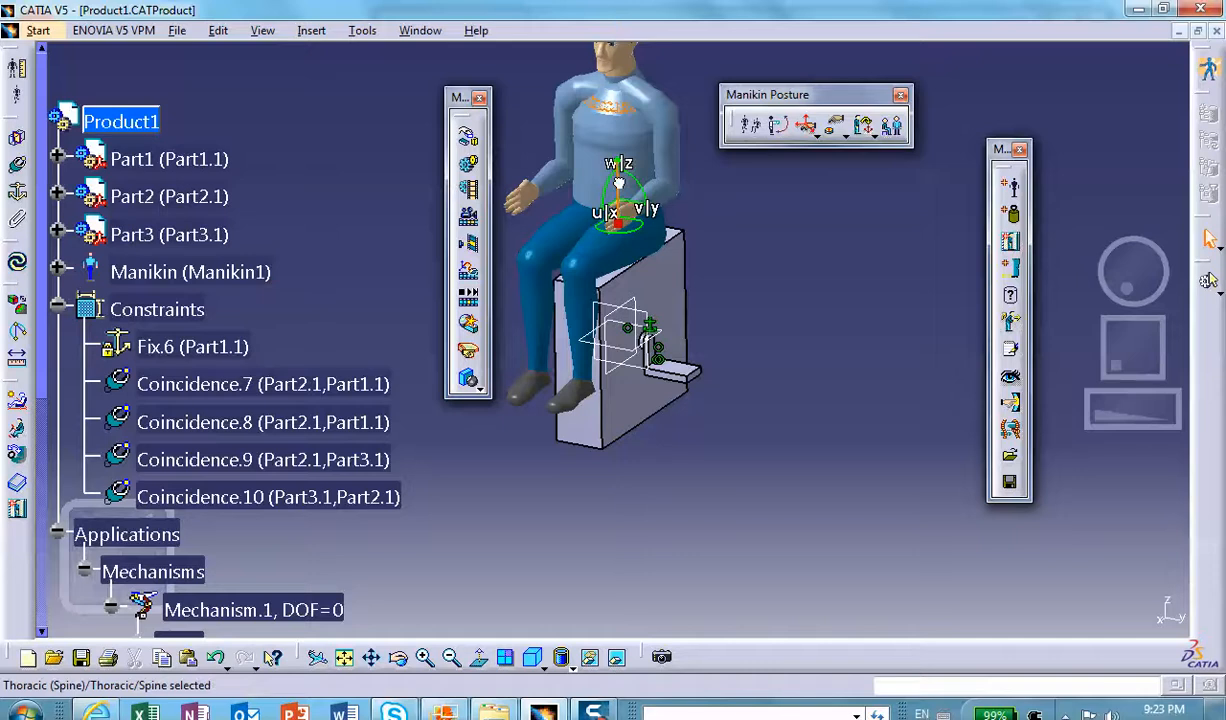
middle_click_drag(690, 360, 818, 338)
left_click_drag(621, 231, 645, 222)
middle_click_drag(645, 222, 683, 350)
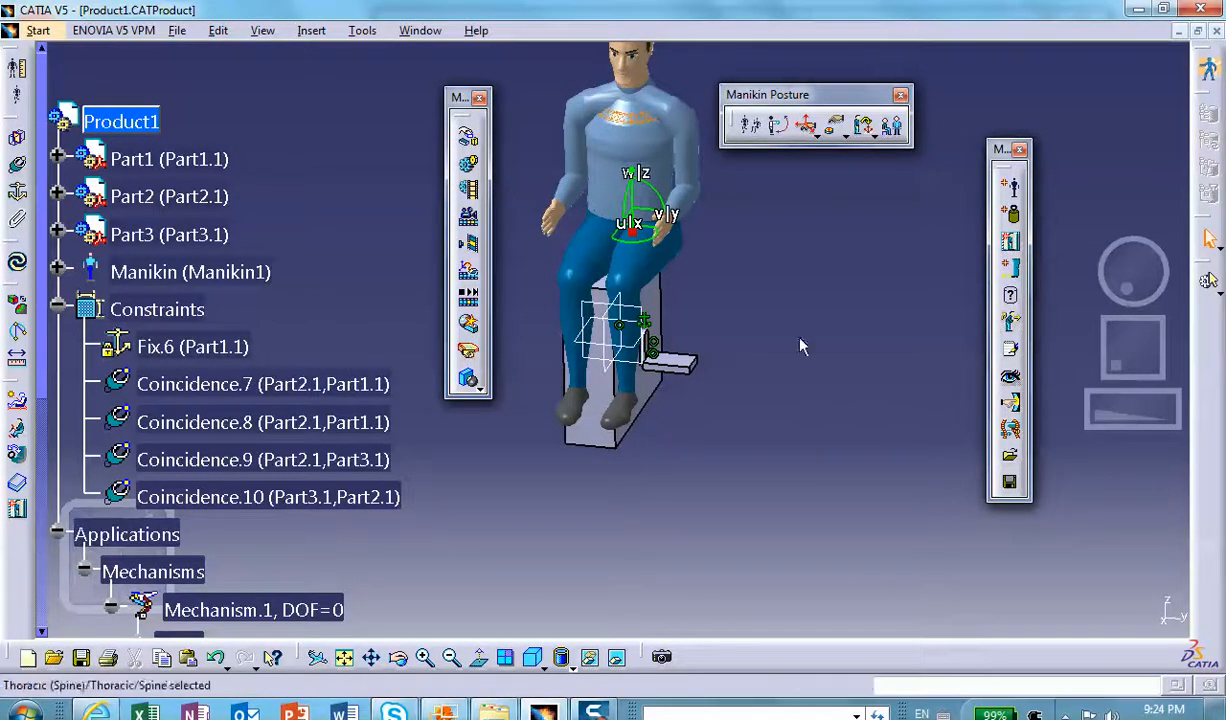
left_click(787, 292)
Swing the manikin's left thigh outward in DOF 2 (abduction/adduction) and bend its left lower leg back toward the pedal
middle_click_drag(775, 285, 727, 349)
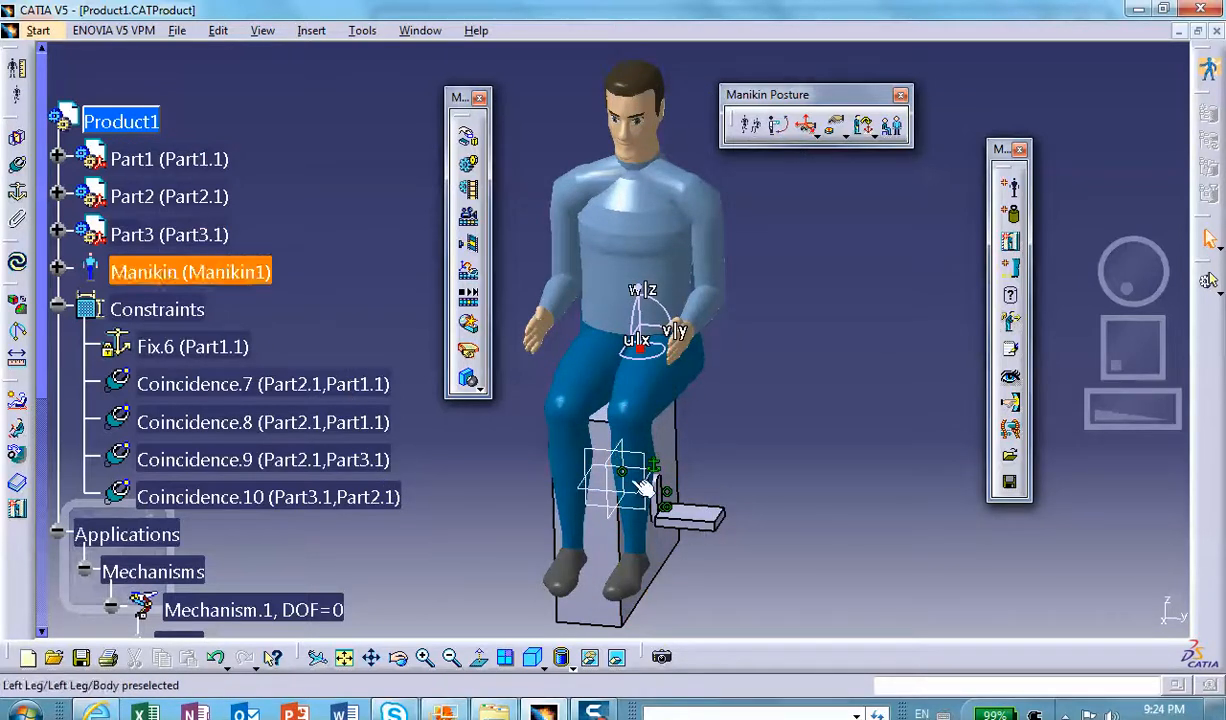
left_click(778, 128)
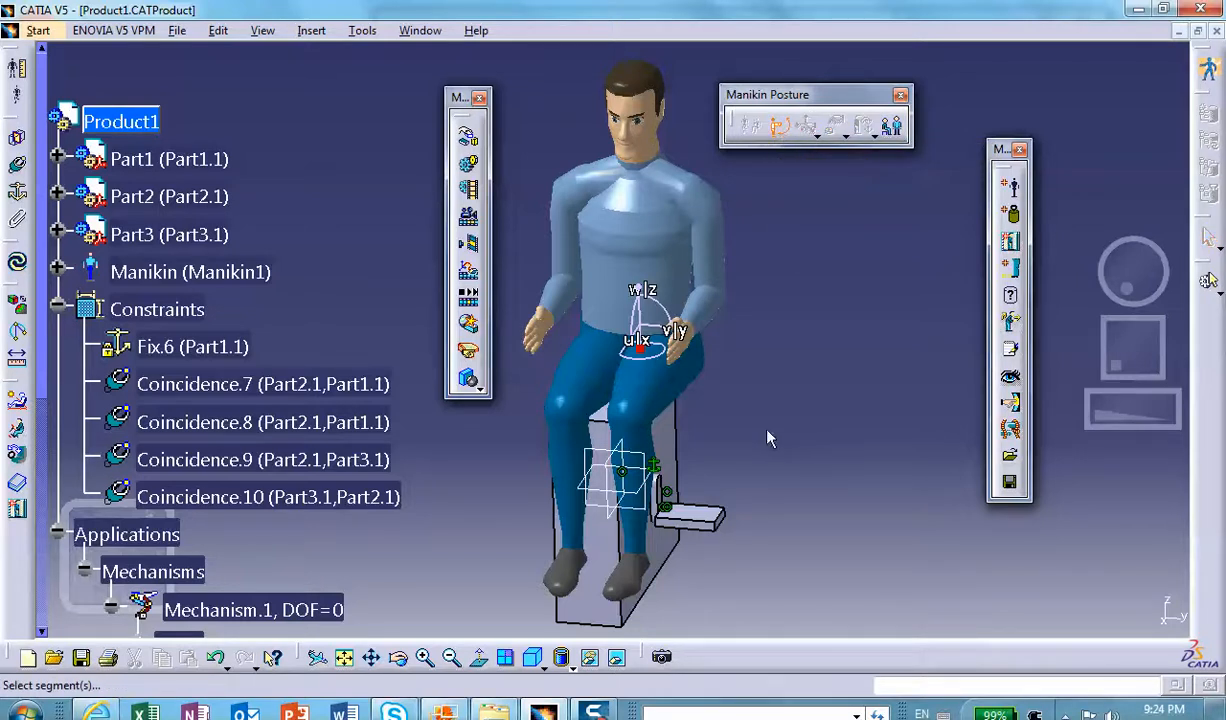
right_click(652, 385)
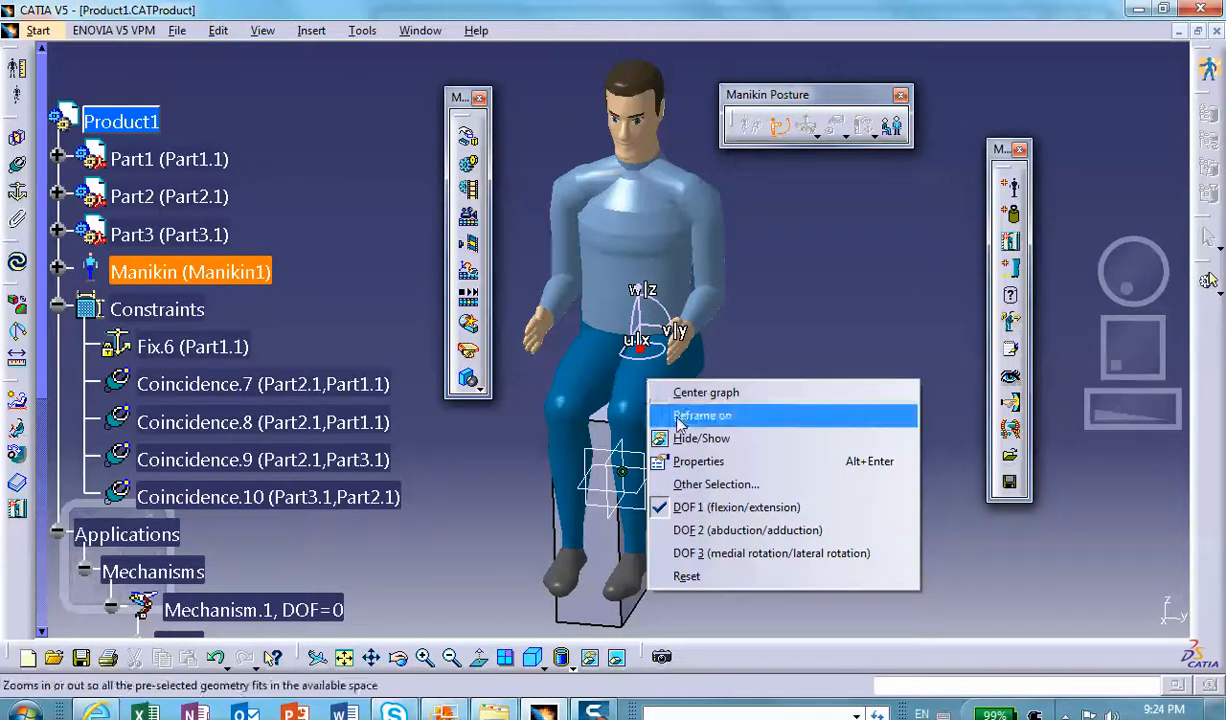
left_click(722, 541)
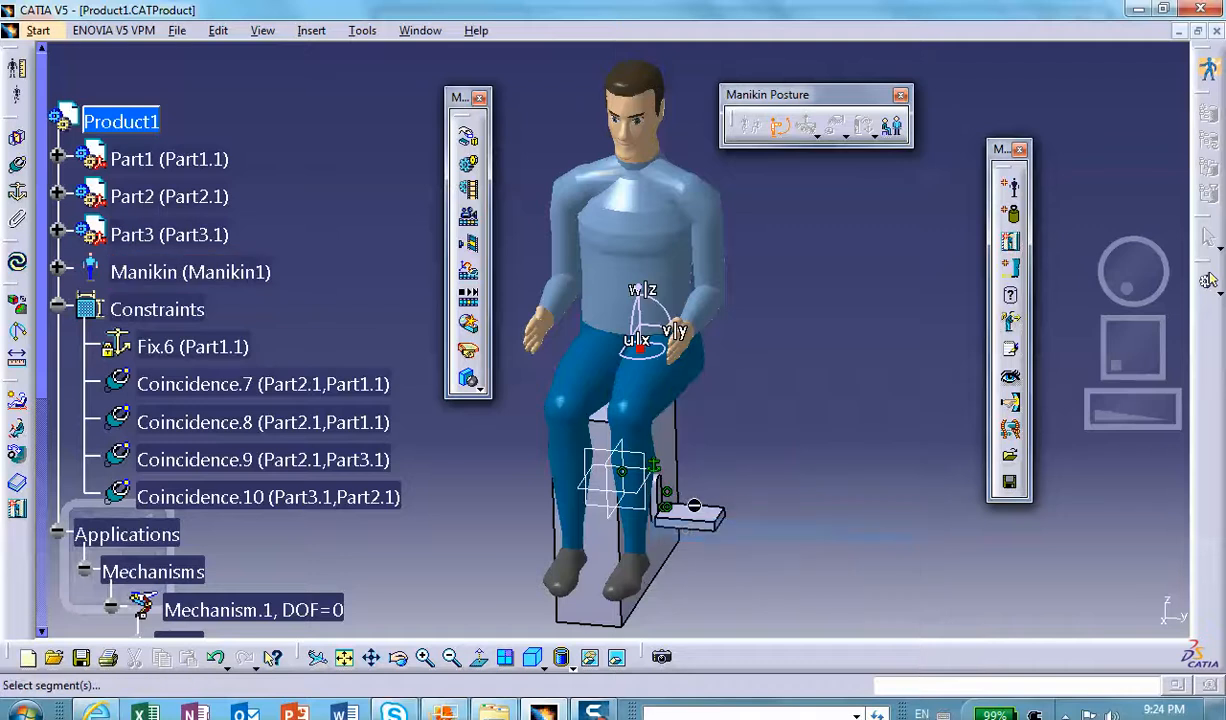
left_click_drag(668, 388, 697, 382)
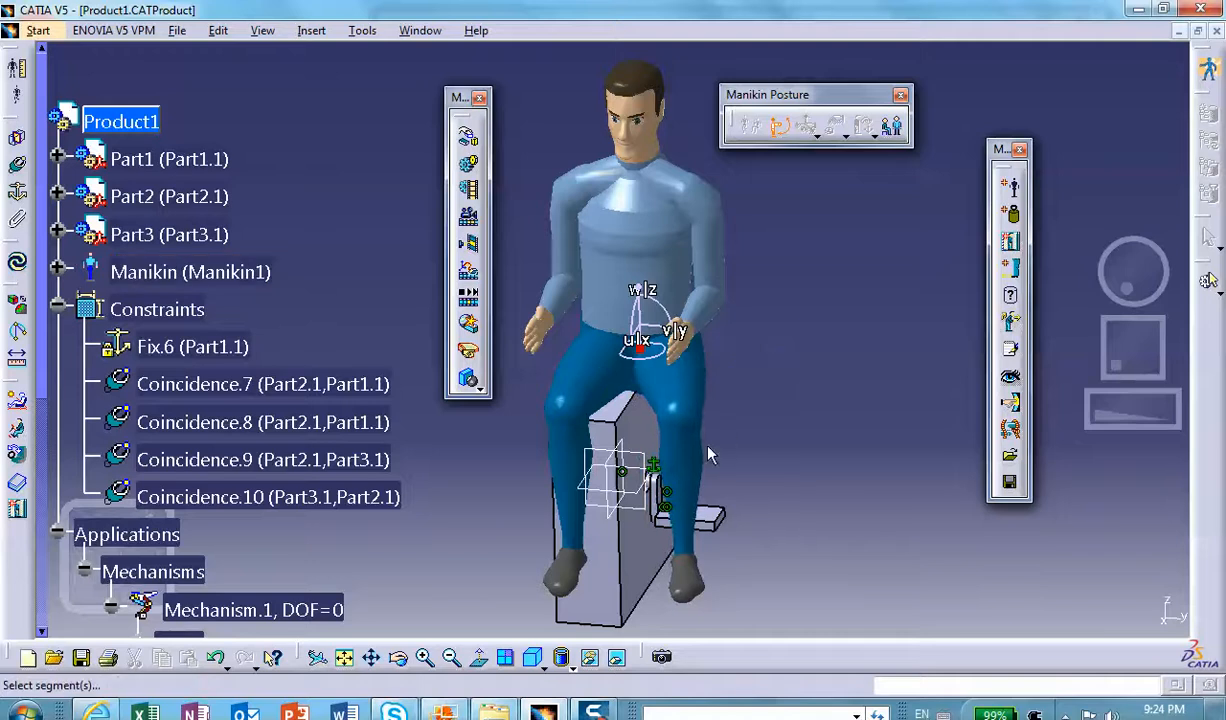
left_click_drag(562, 372, 715, 411)
Lower the manikin's left thigh in DOF 1 (flexion/extension) to bring the foot to the pedal, and end the forward kinematics
middle_click_drag(768, 380, 581, 401)
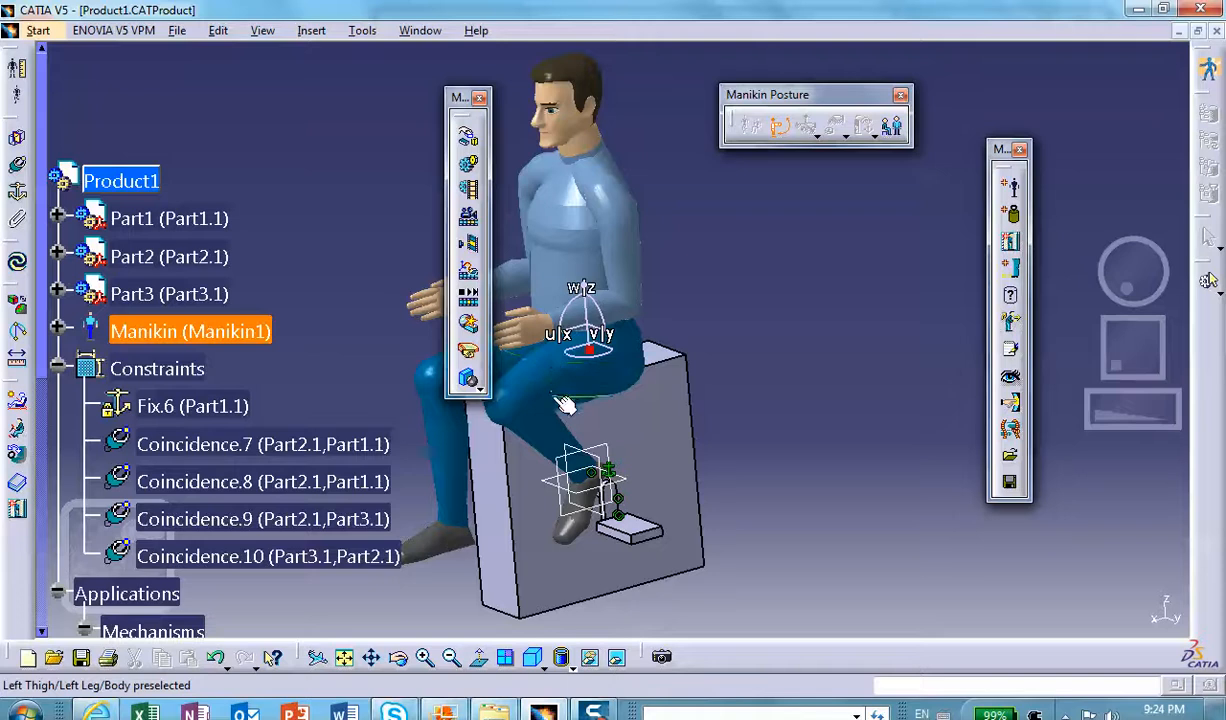
right_click(544, 366)
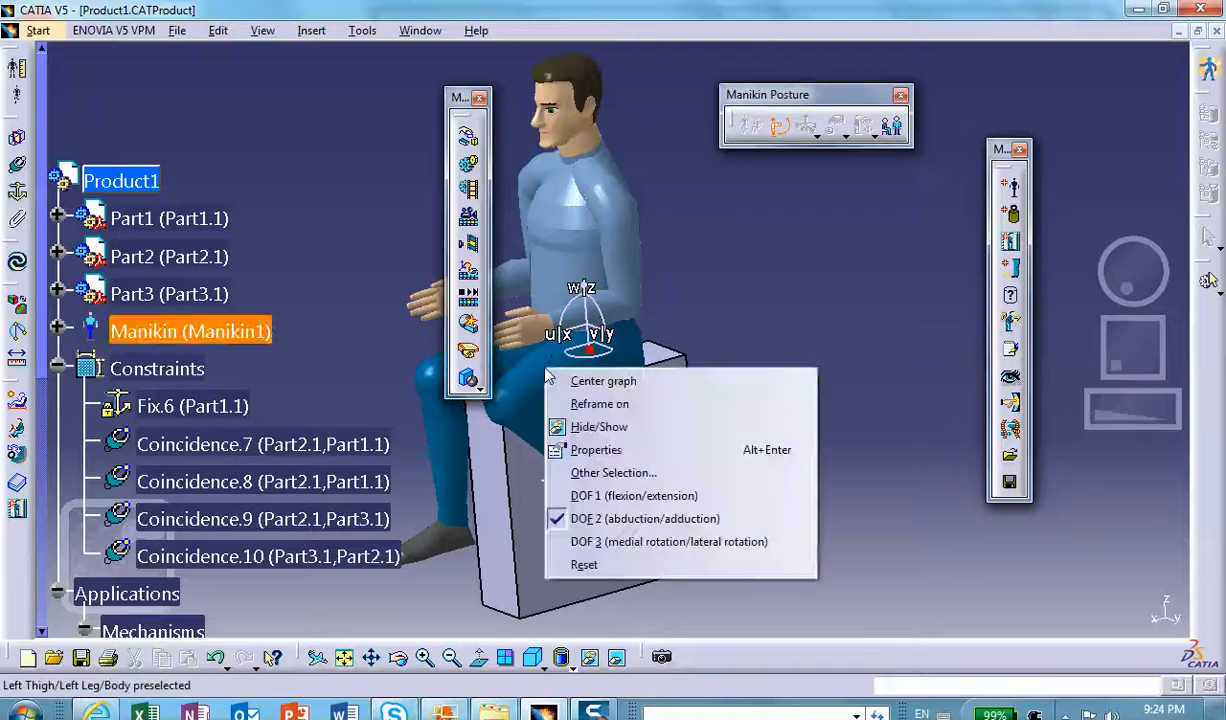
left_click(580, 495)
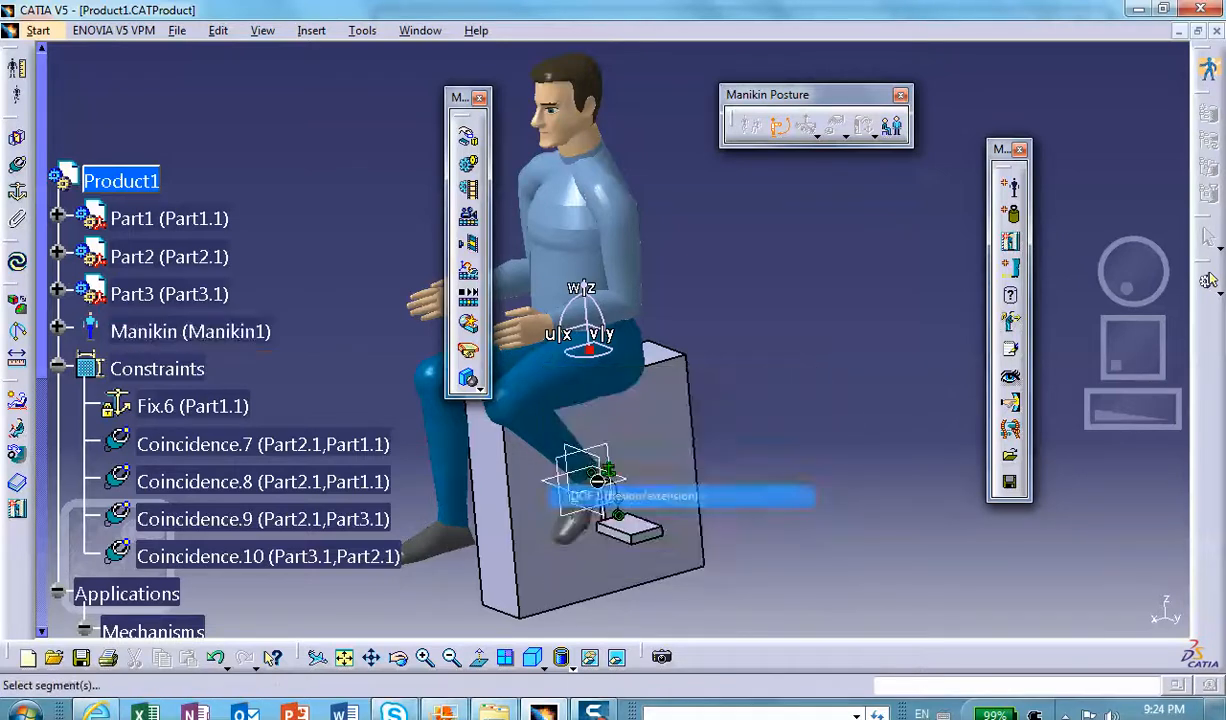
left_click_drag(565, 378, 570, 460)
middle_click_drag(599, 486, 434, 398)
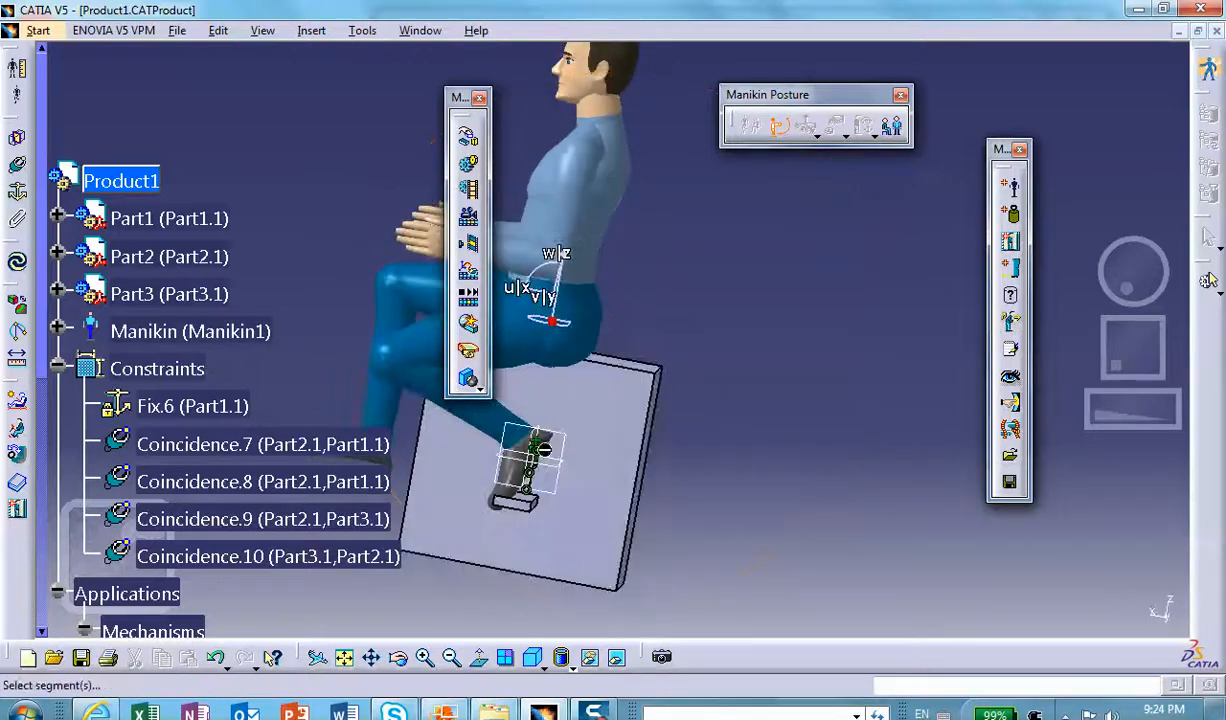
middle_click_drag(718, 348, 655, 338)
middle_click_drag(811, 274, 890, 258)
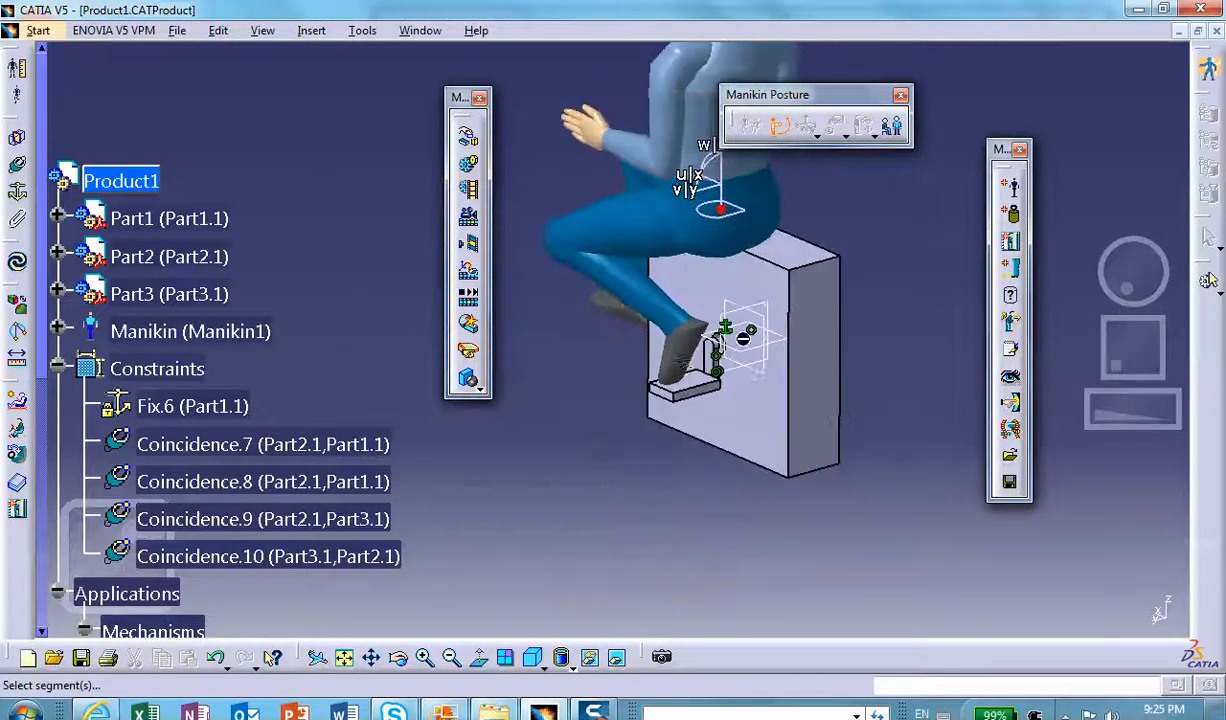
mouse_move(602, 388)
middle_mouse_down()
mouse_move(580, 405)
mouse_move(592, 372)
middle_mouse_up()
left_click(779, 128)
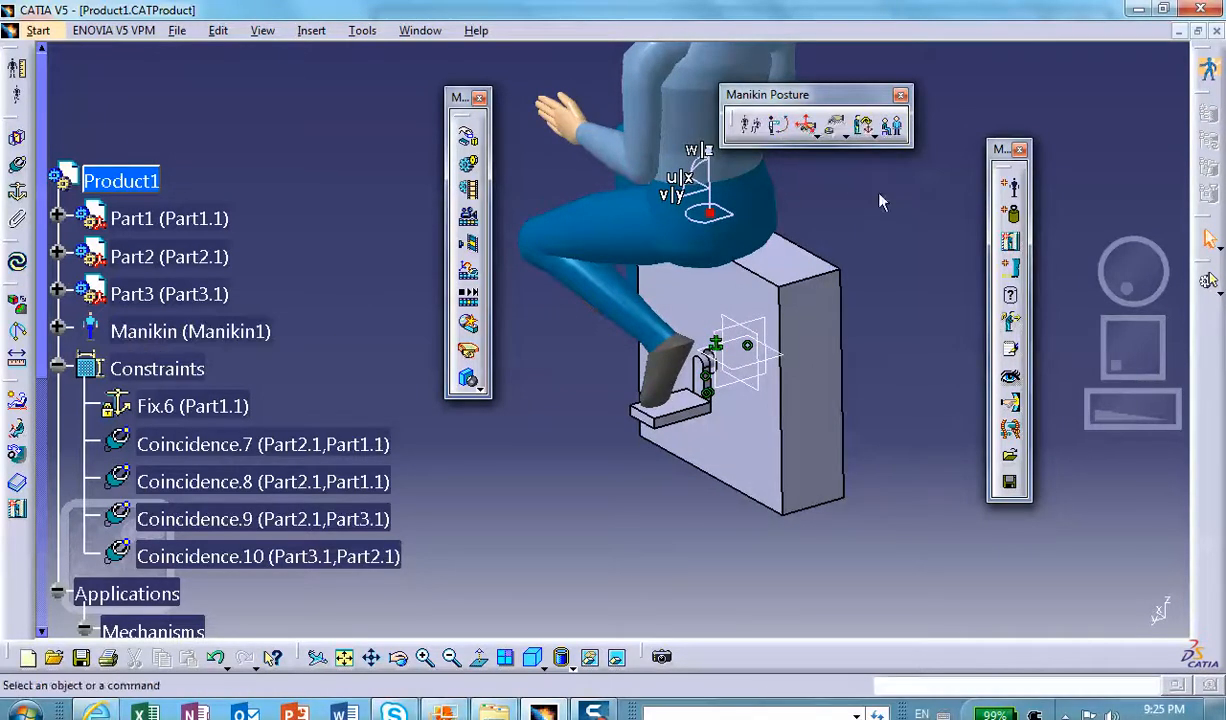
Place the manikin's left foot on the pedal's top face using Reach (position only)
left_click(836, 126)
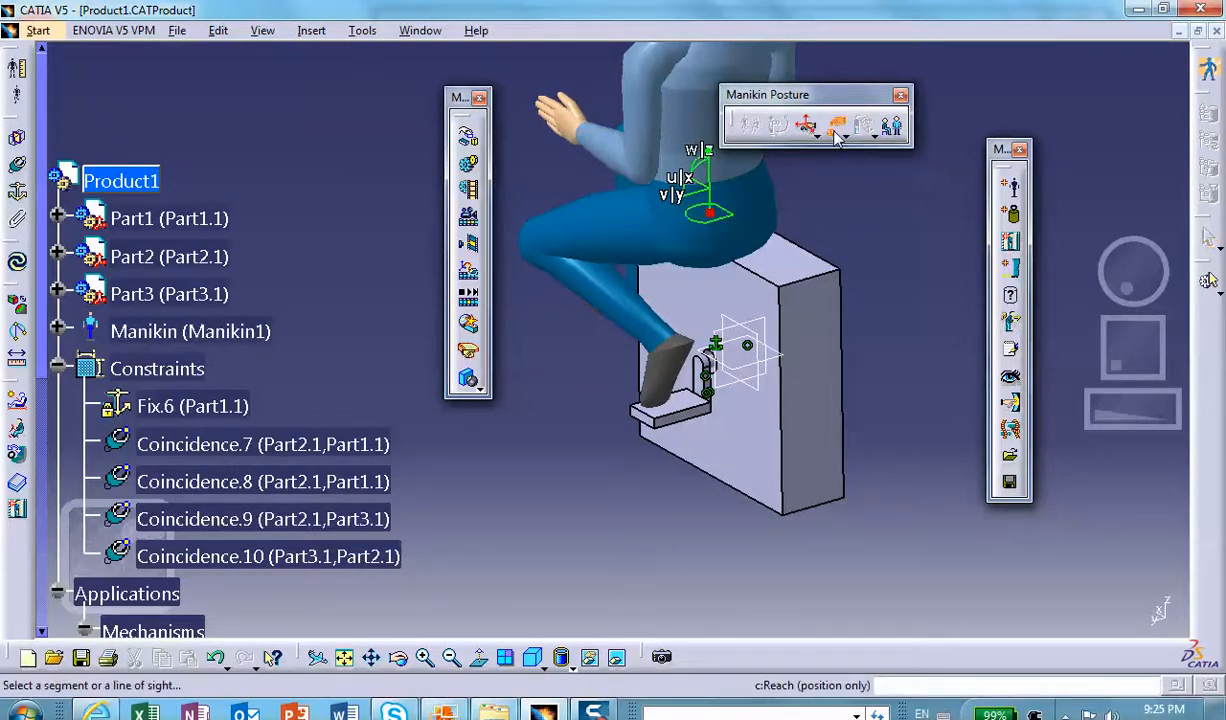
left_click(680, 415)
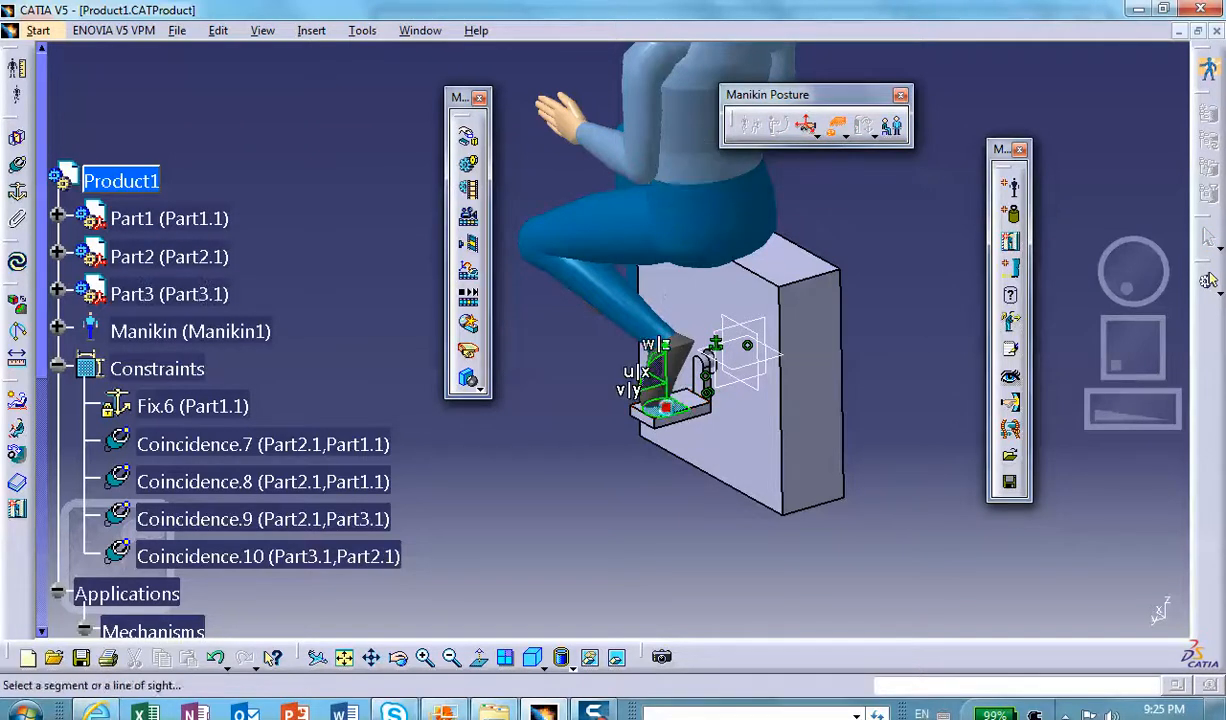
left_click(657, 374)
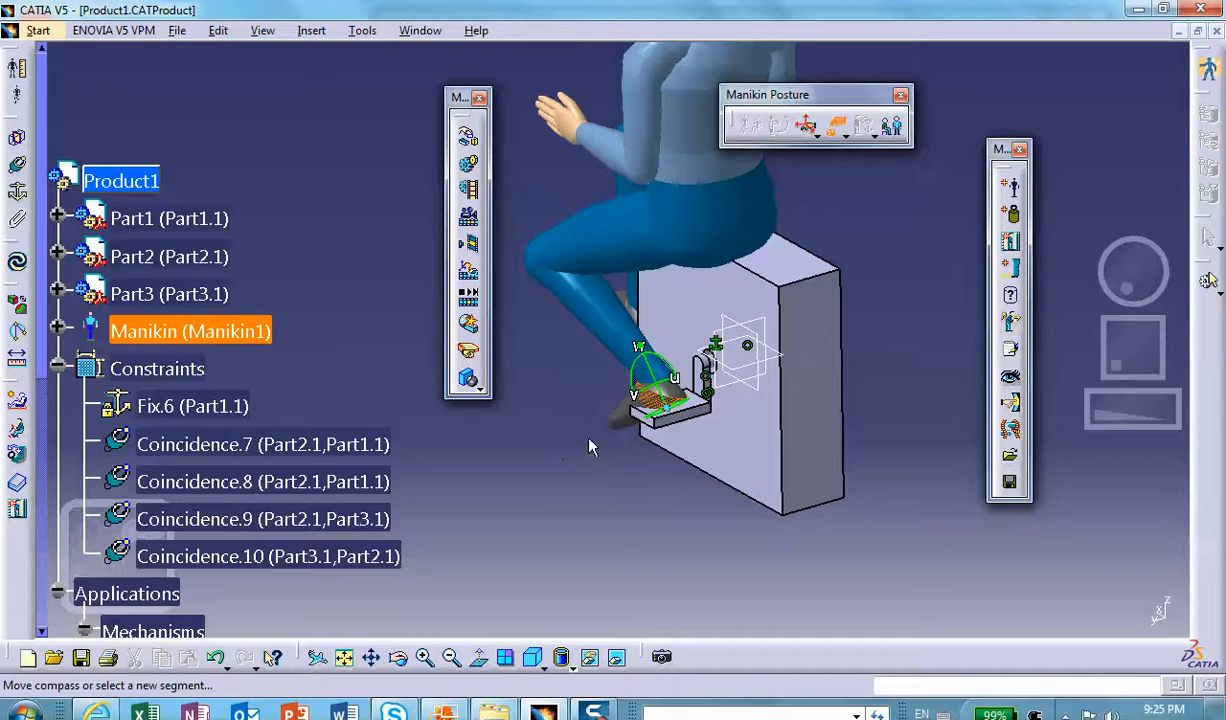
middle_click_drag(526, 457, 850, 240)
left_click(863, 125)
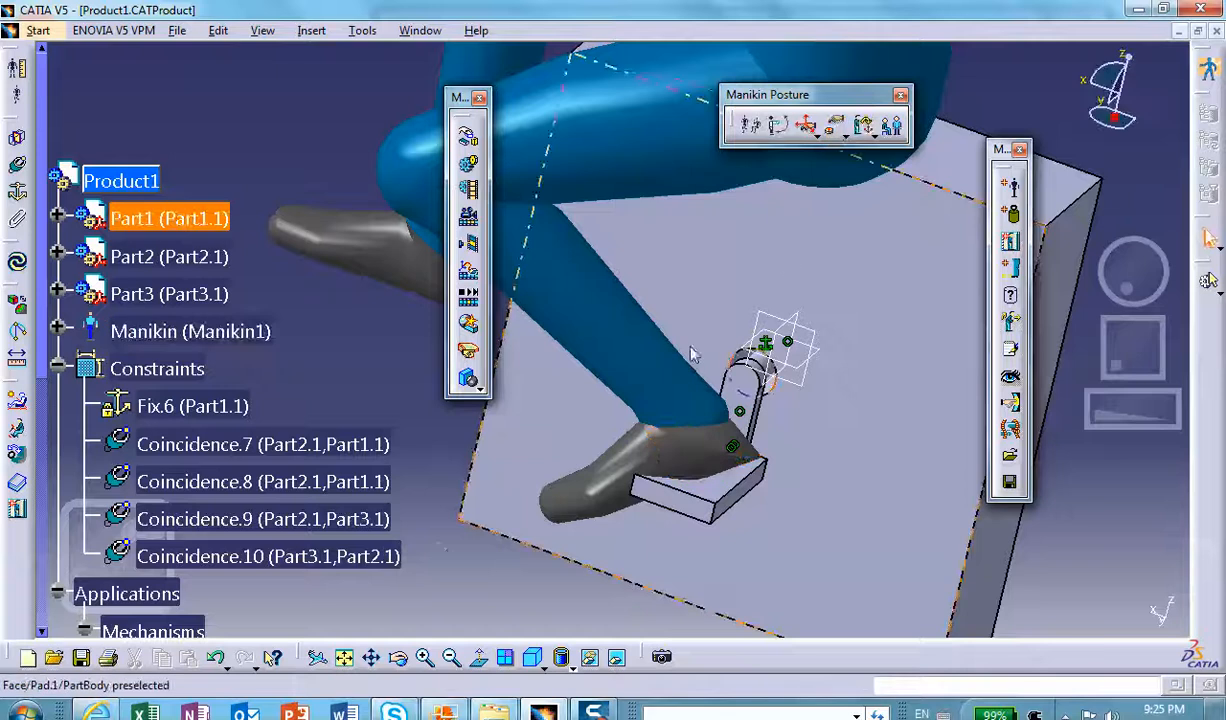
Attach the manikin's left foot to the pedal with a Fix On constraint
middle_click_drag(735, 263, 762, 348)
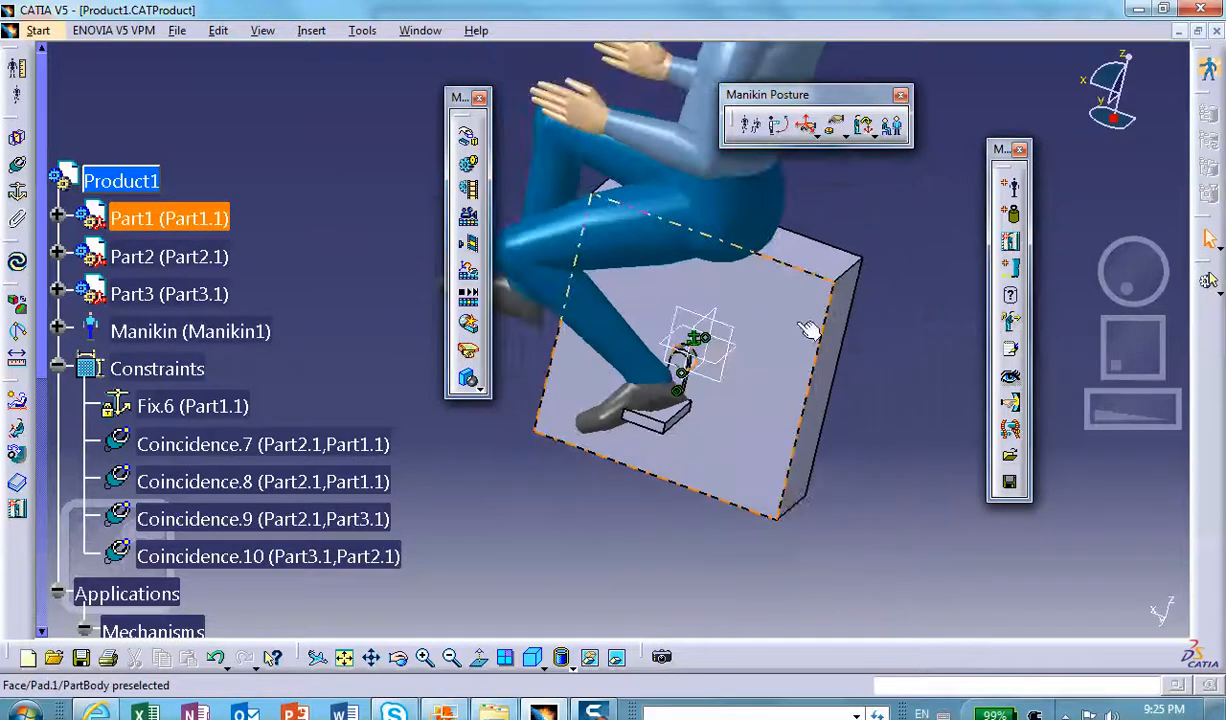
left_click(674, 249)
middle_click_drag(674, 249, 695, 181)
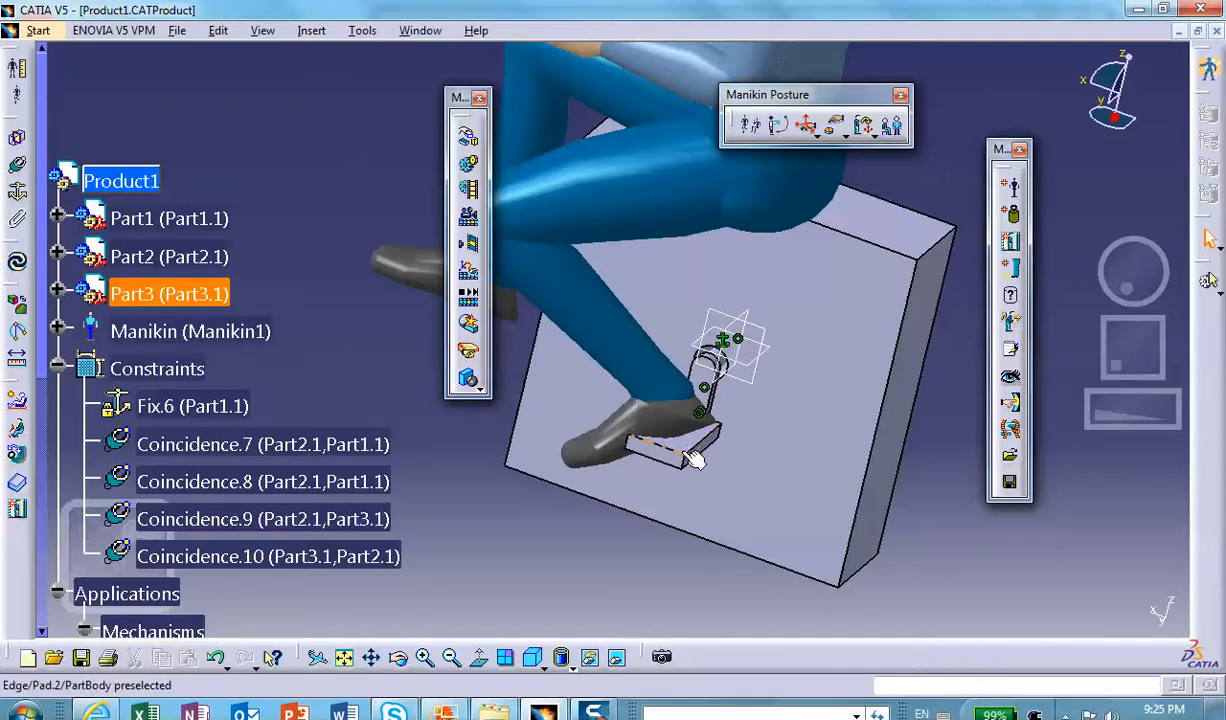
left_click(18, 222)
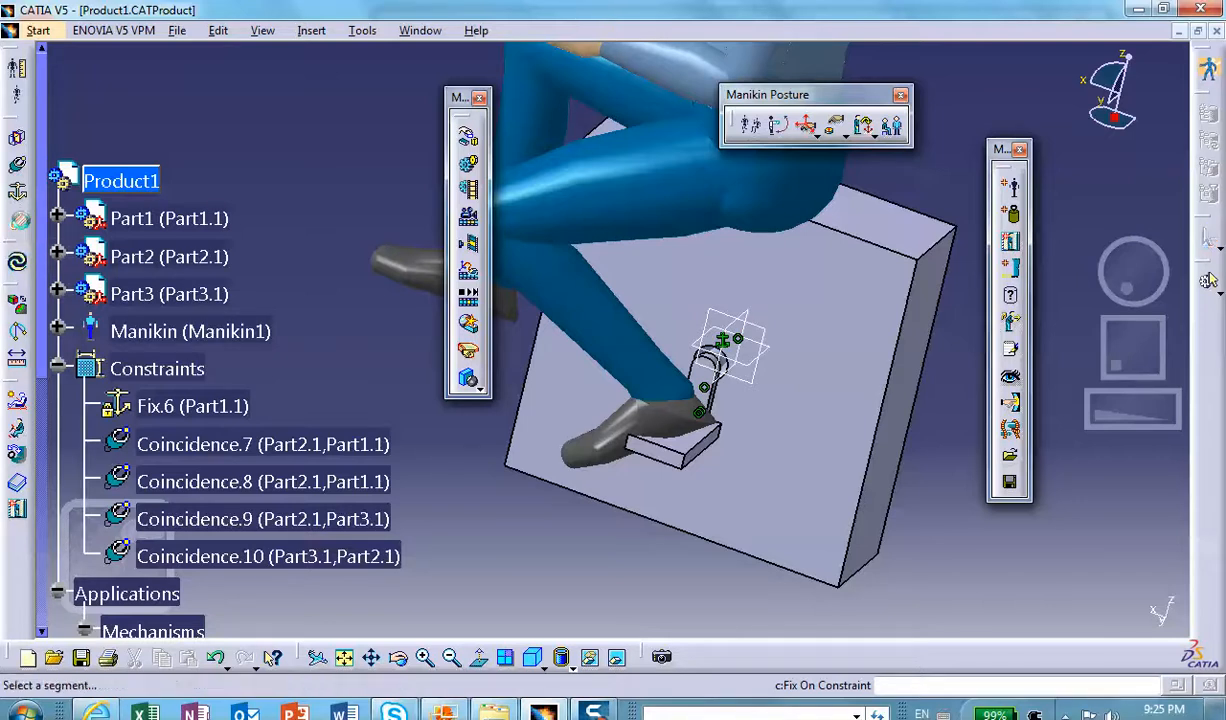
left_click(686, 432)
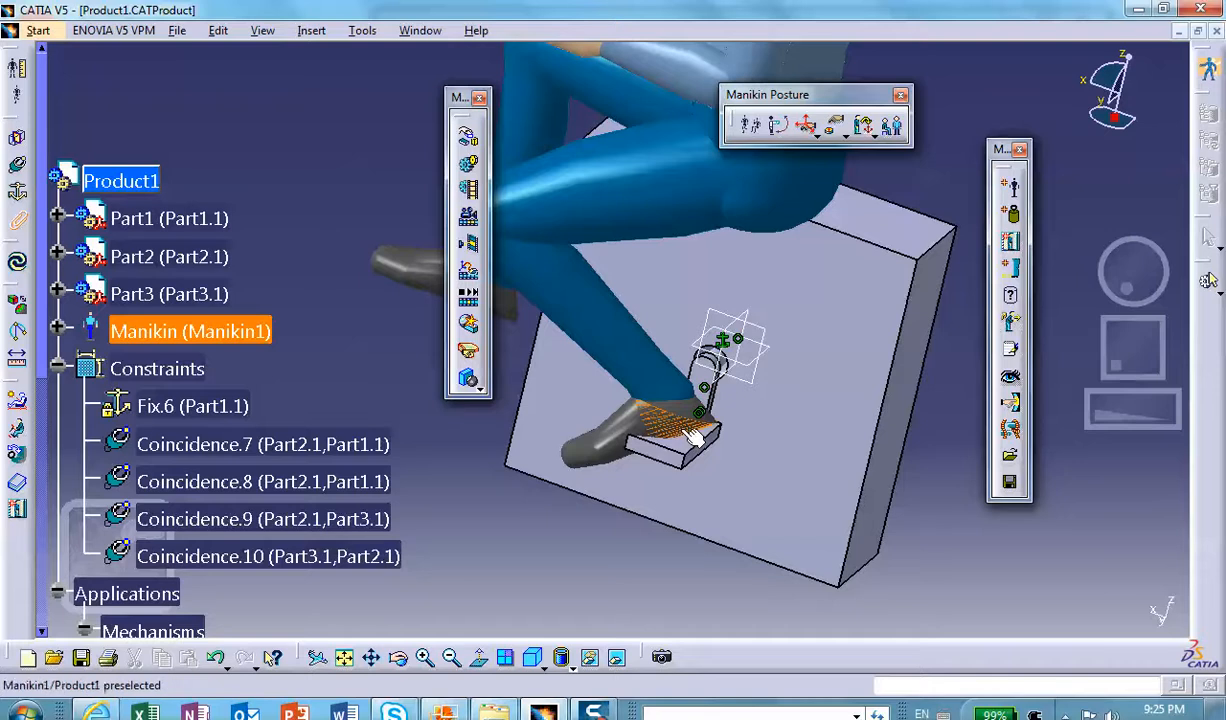
left_click(692, 452)
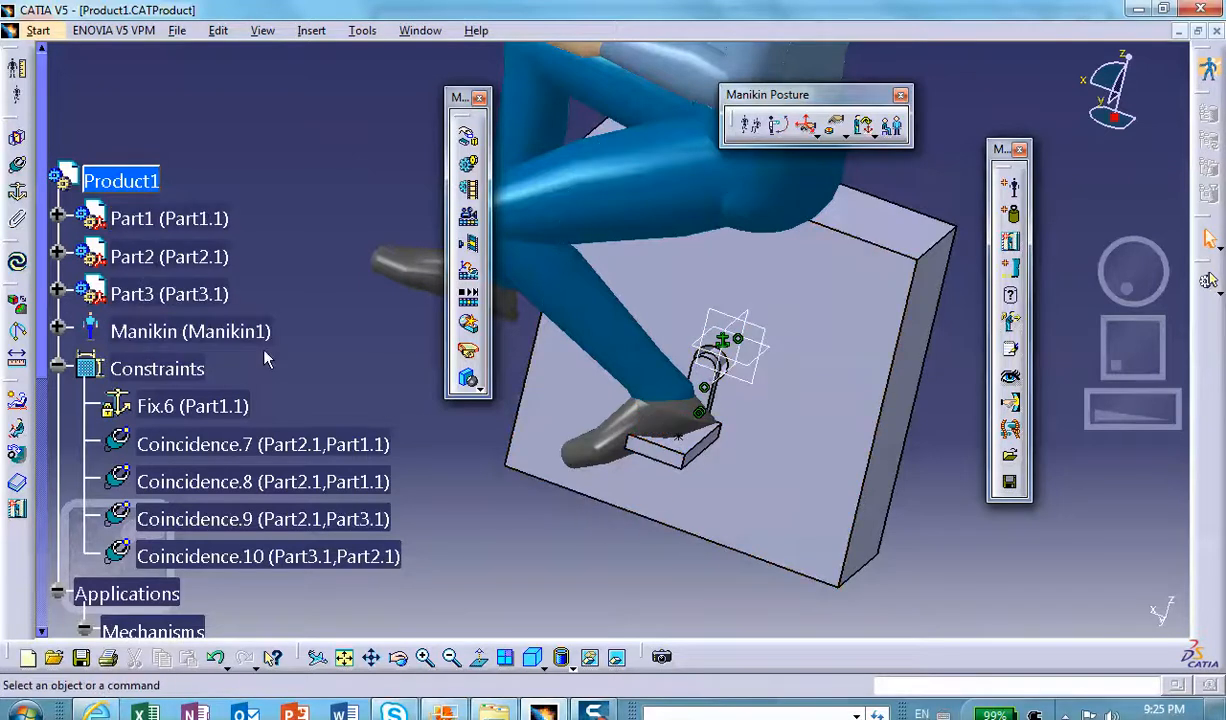
left_click(570, 210)
key("ctrl+v")
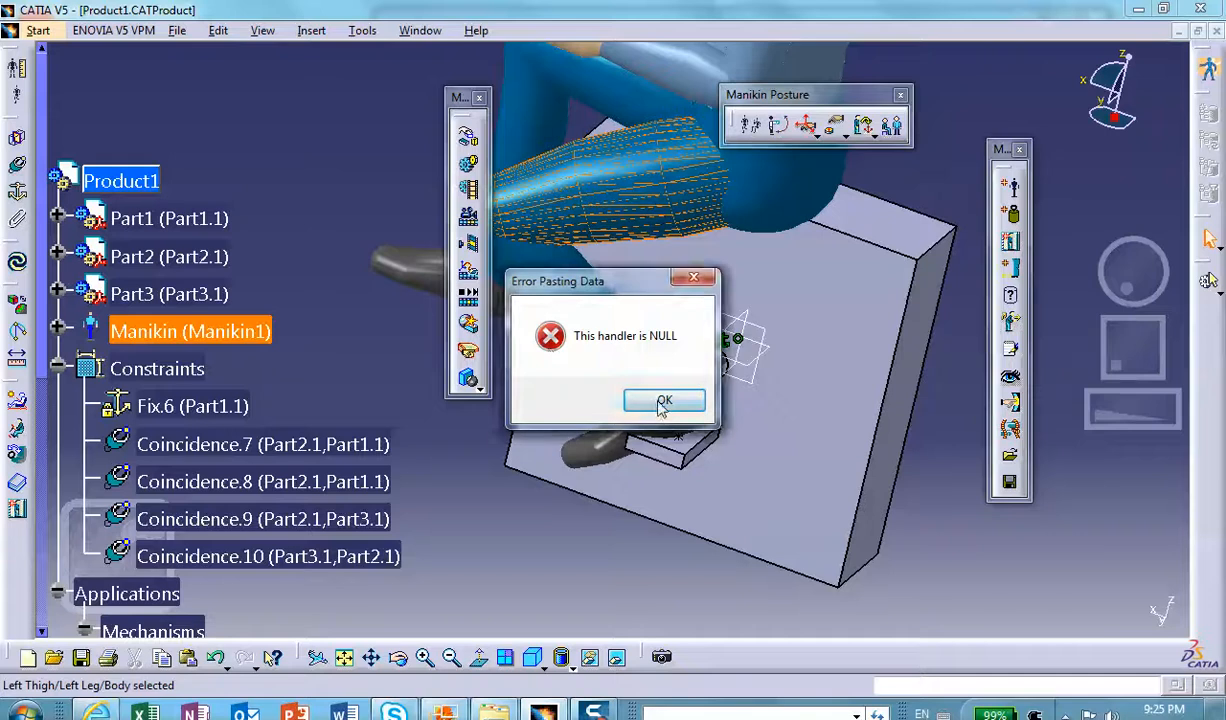
left_click(664, 400)
Switch to the DMU Kinematics workbench and move the Kinematics Joints toolbar clear of the manikin
middle_click_drag(480, 420, 519, 275)
middle_click_drag(728, 331, 780, 338)
left_click(806, 341)
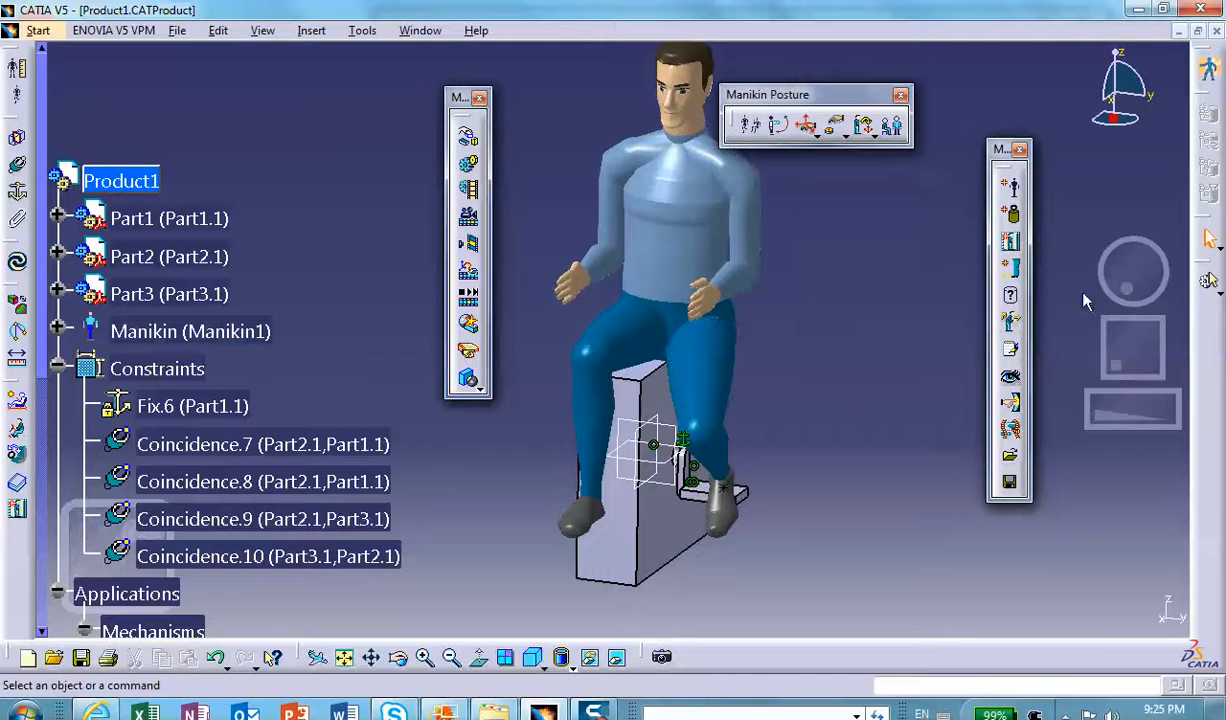
left_click(1209, 70)
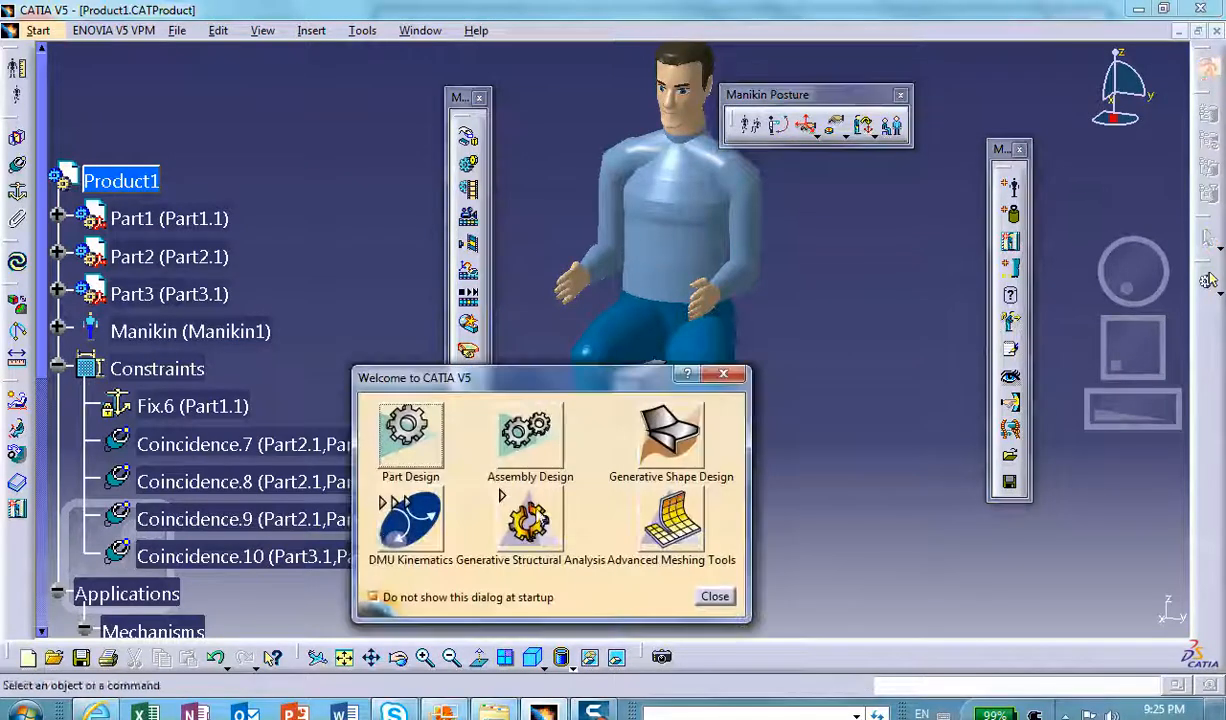
left_click(393, 516)
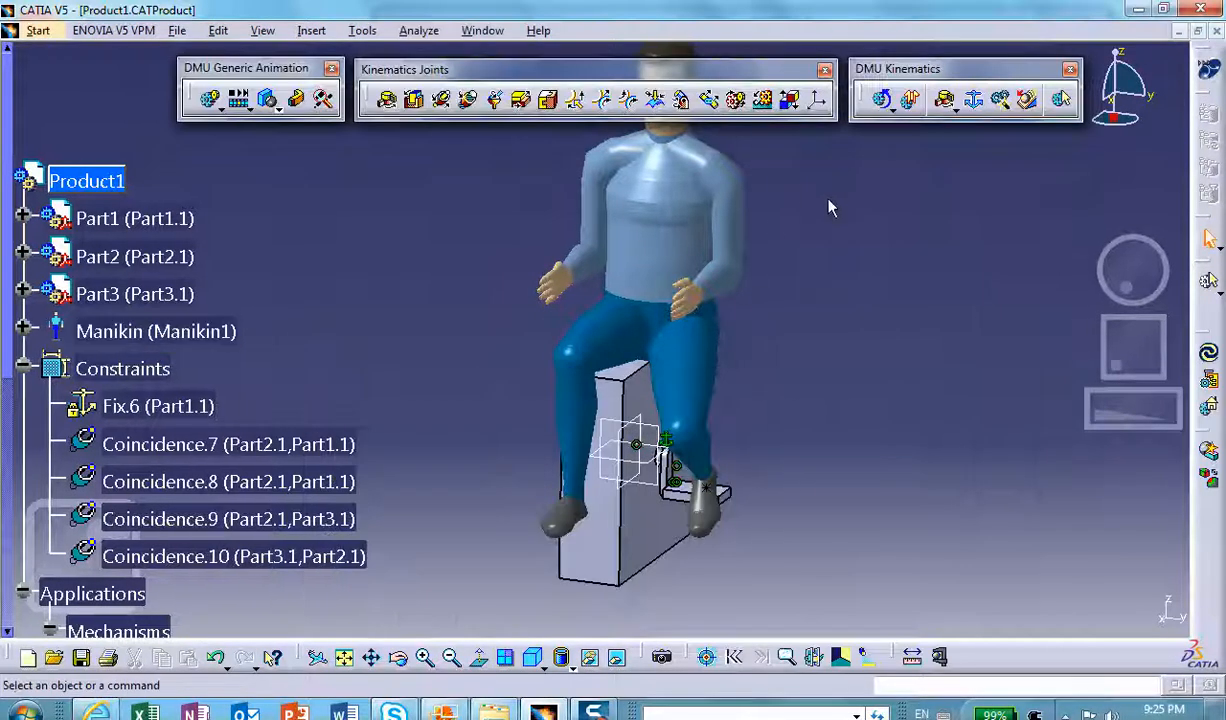
left_click_drag(671, 72, 1110, 590)
middle_click_drag(878, 234, 800, 261)
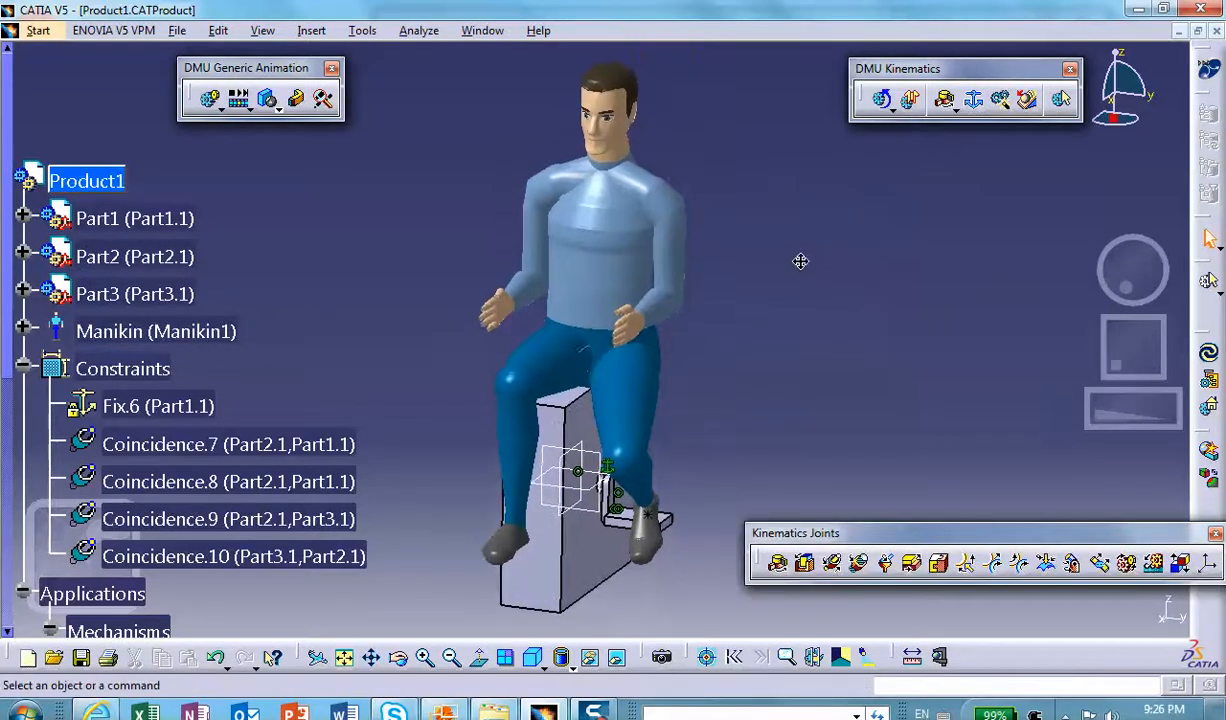
Test the motion of Mechanism.1 by varying Command.1 and Command.2 in Simulation with Commands, and close the simulation
left_click(884, 100)
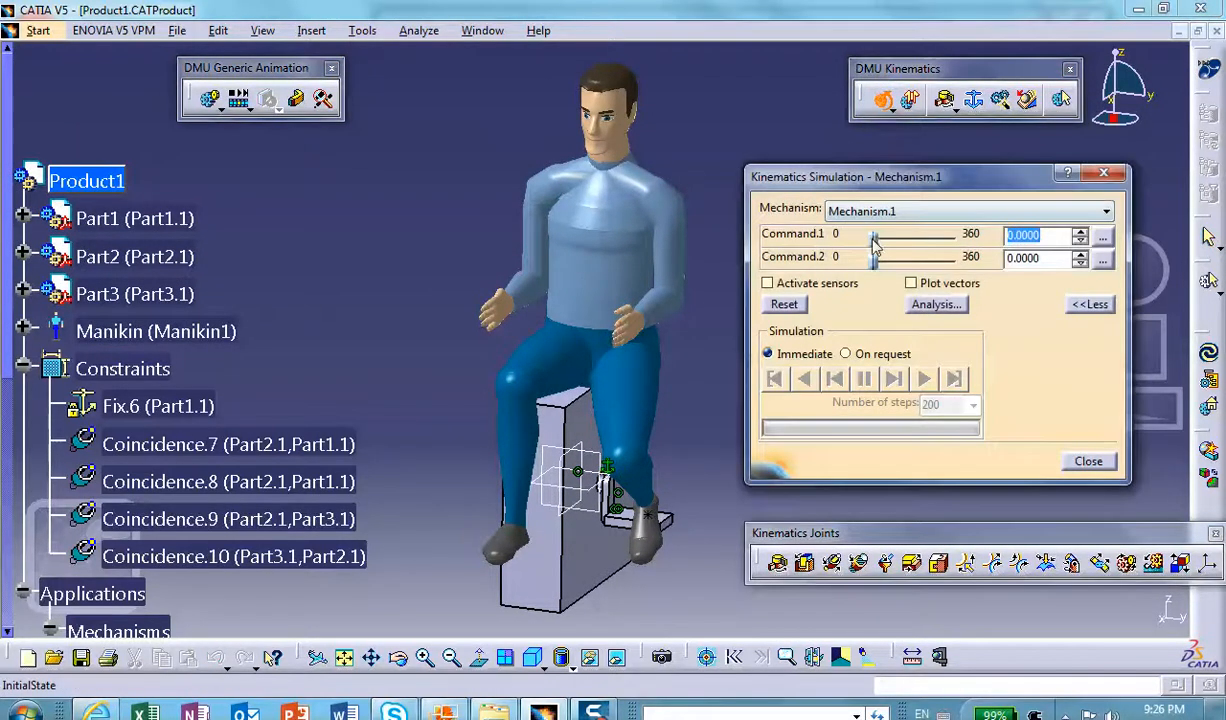
left_click_drag(883, 244, 806, 242)
left_click(767, 284)
left_click_drag(883, 265, 797, 290)
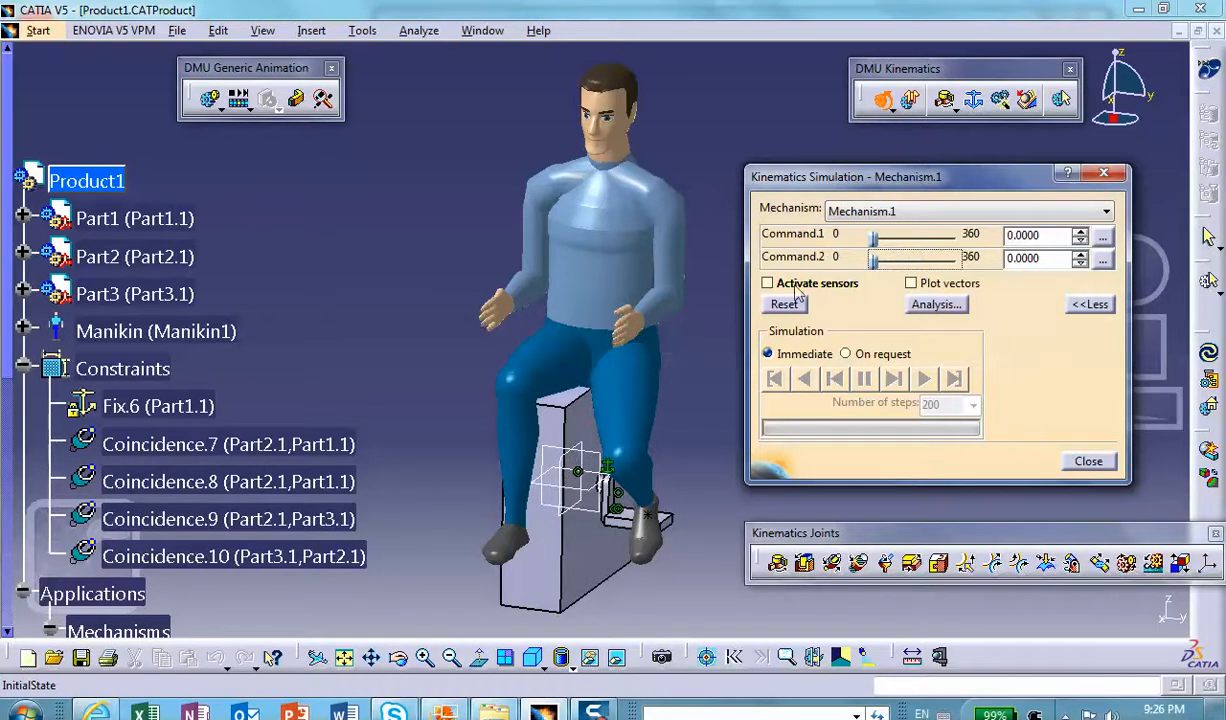
left_click(1085, 460)
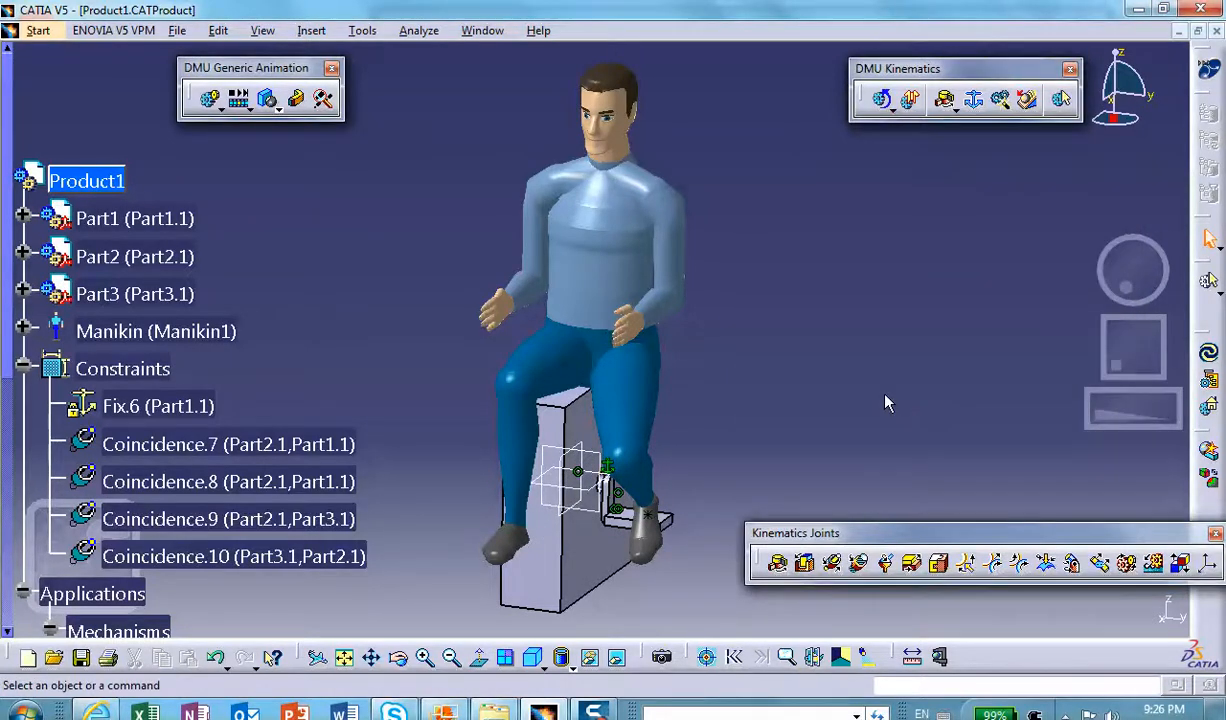
Set the Human Builder constraint resolution to Automatic in the program options
left_click(361, 31)
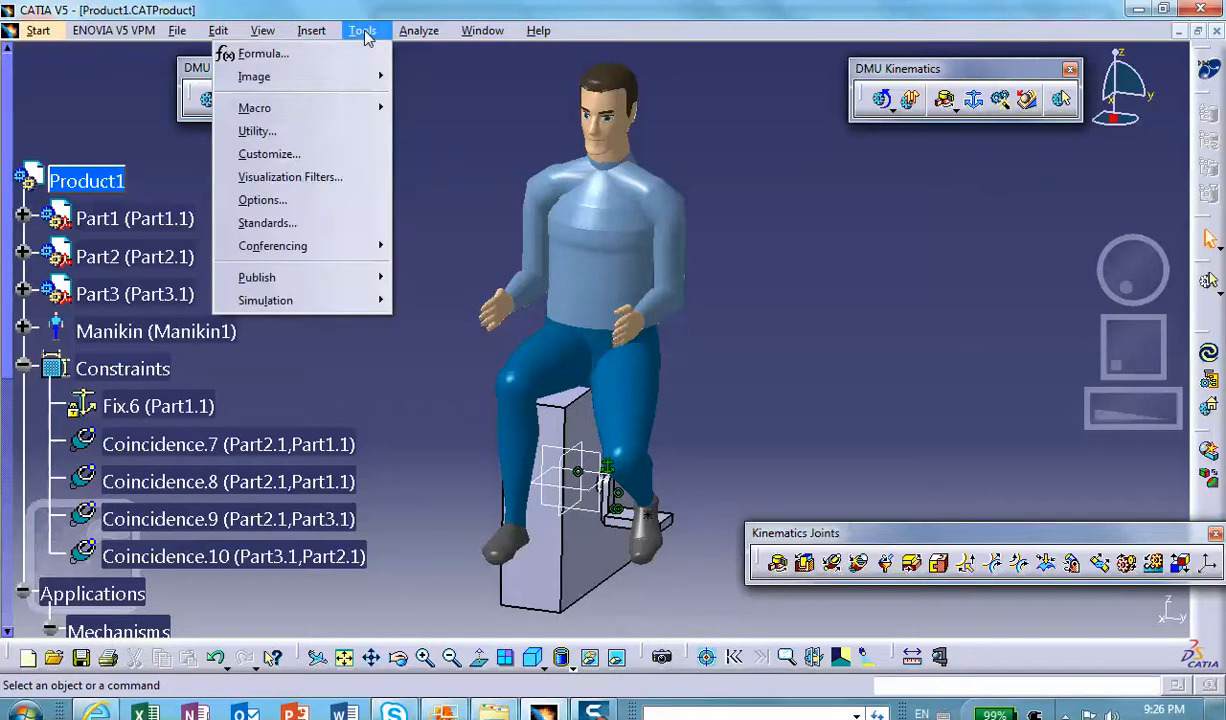
left_click(265, 200)
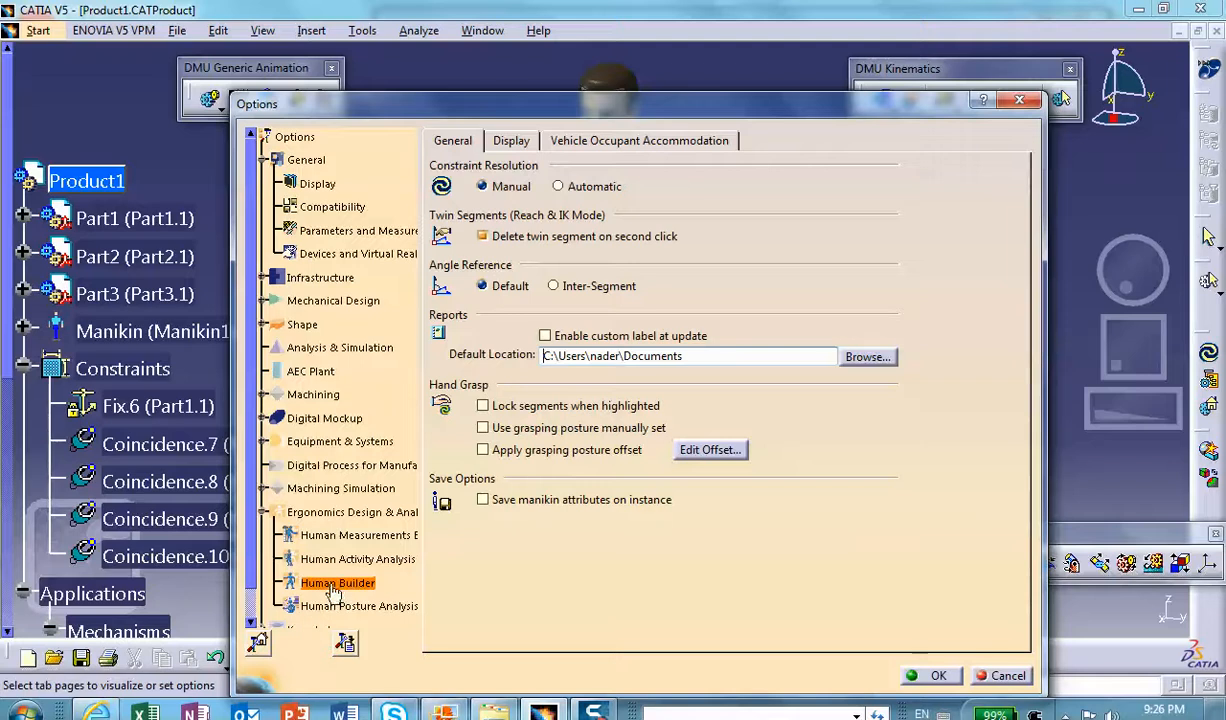
left_click(312, 533)
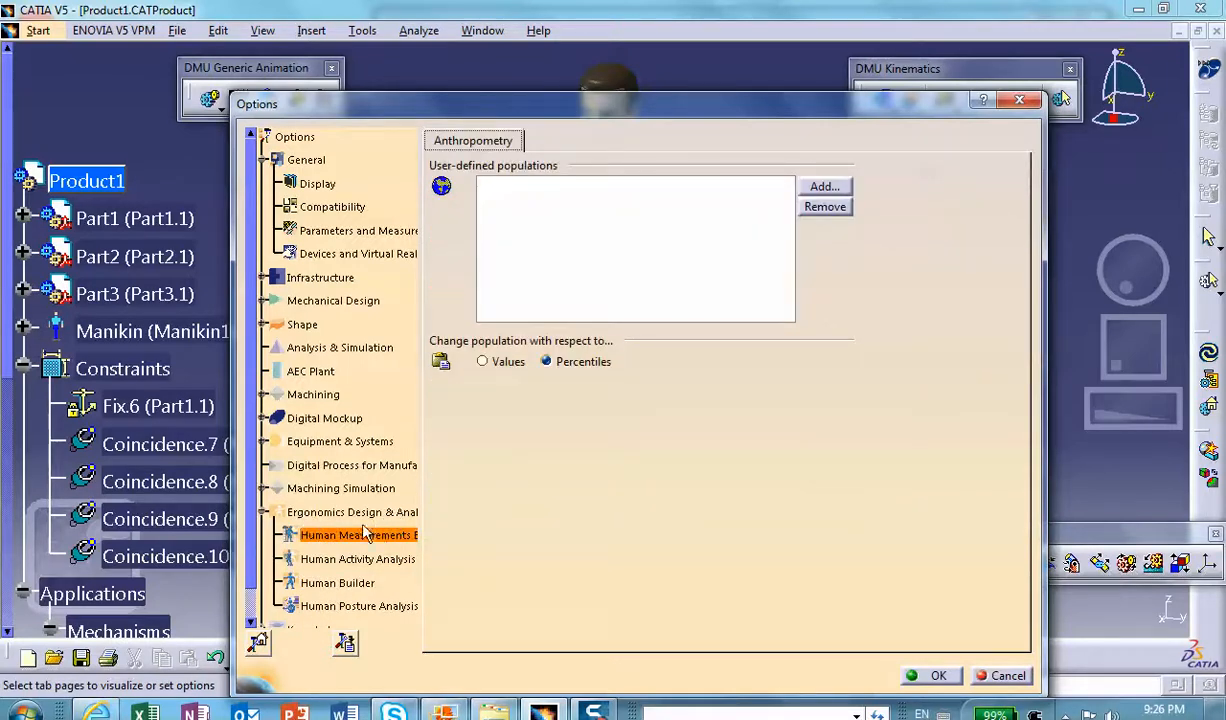
left_click(332, 582)
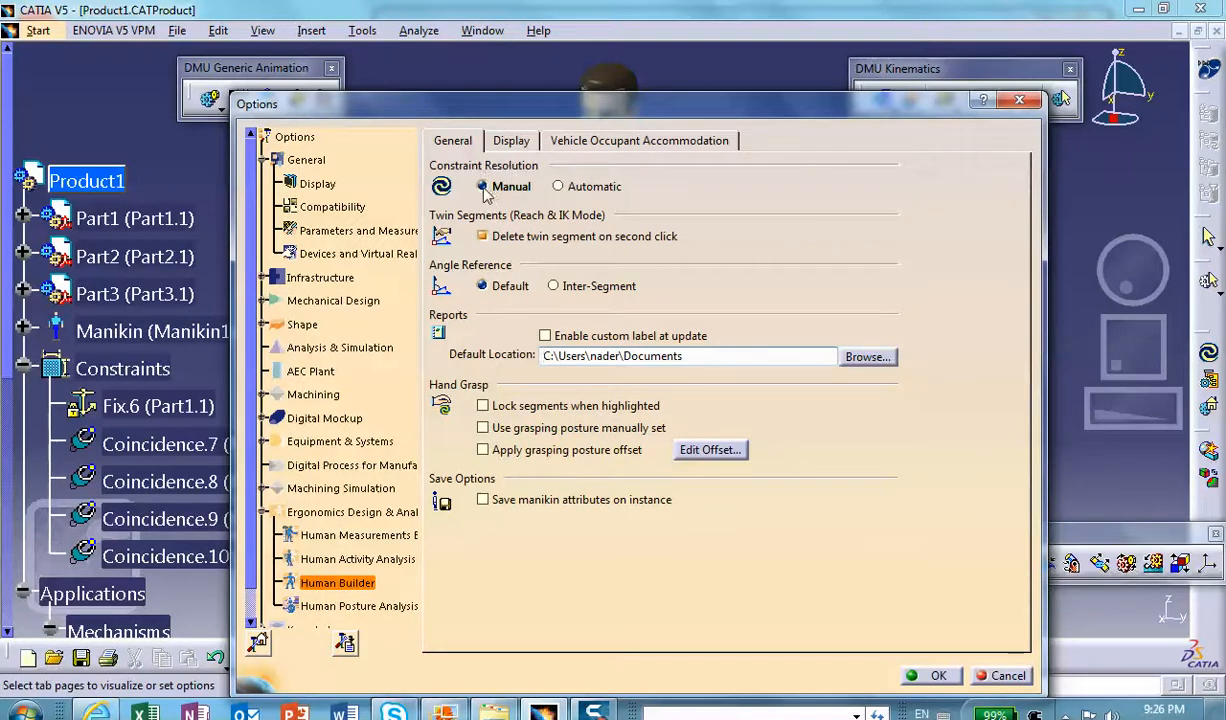
left_click(558, 187)
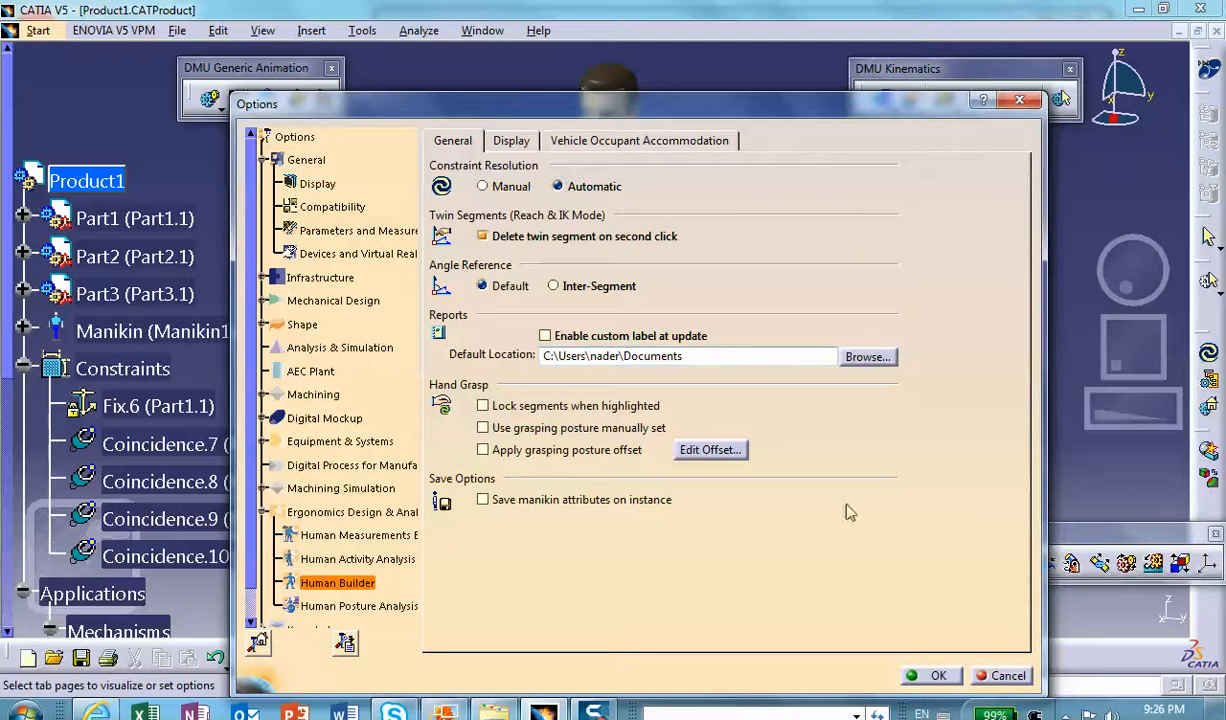
left_click(943, 676)
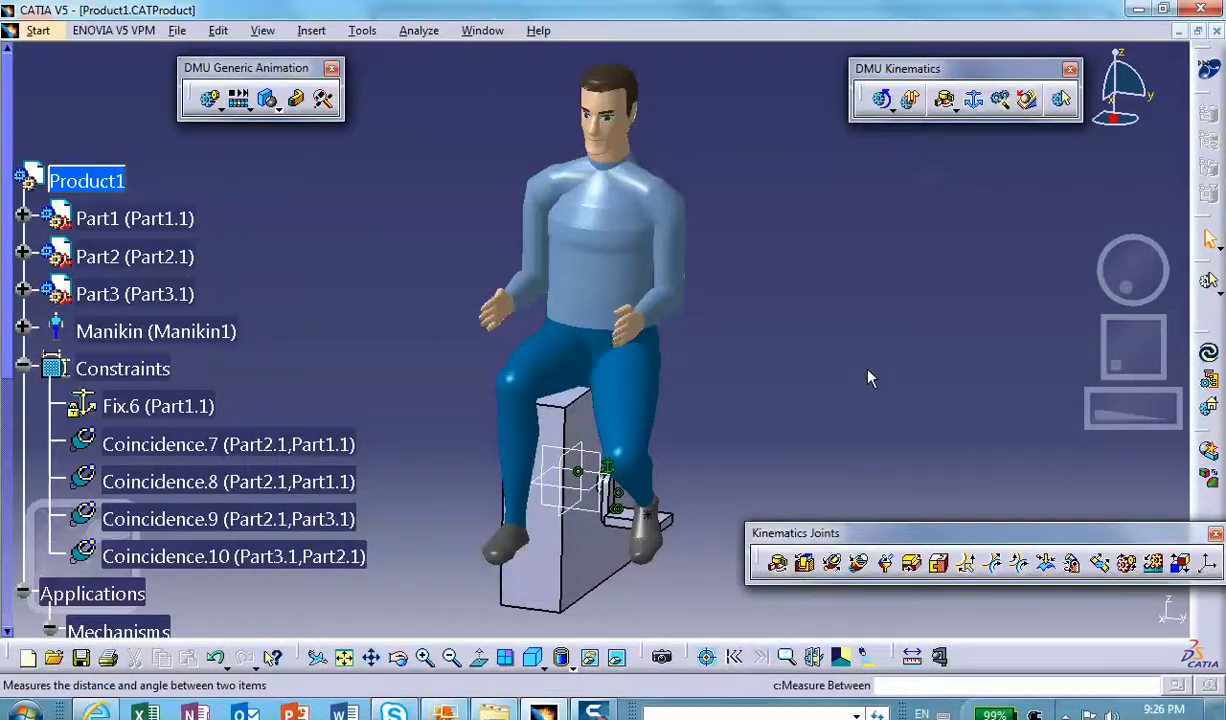
Run Simulation with Commands again, varying Command.1 to check how the manikin's left leg follows the pedal
left_click(886, 108)
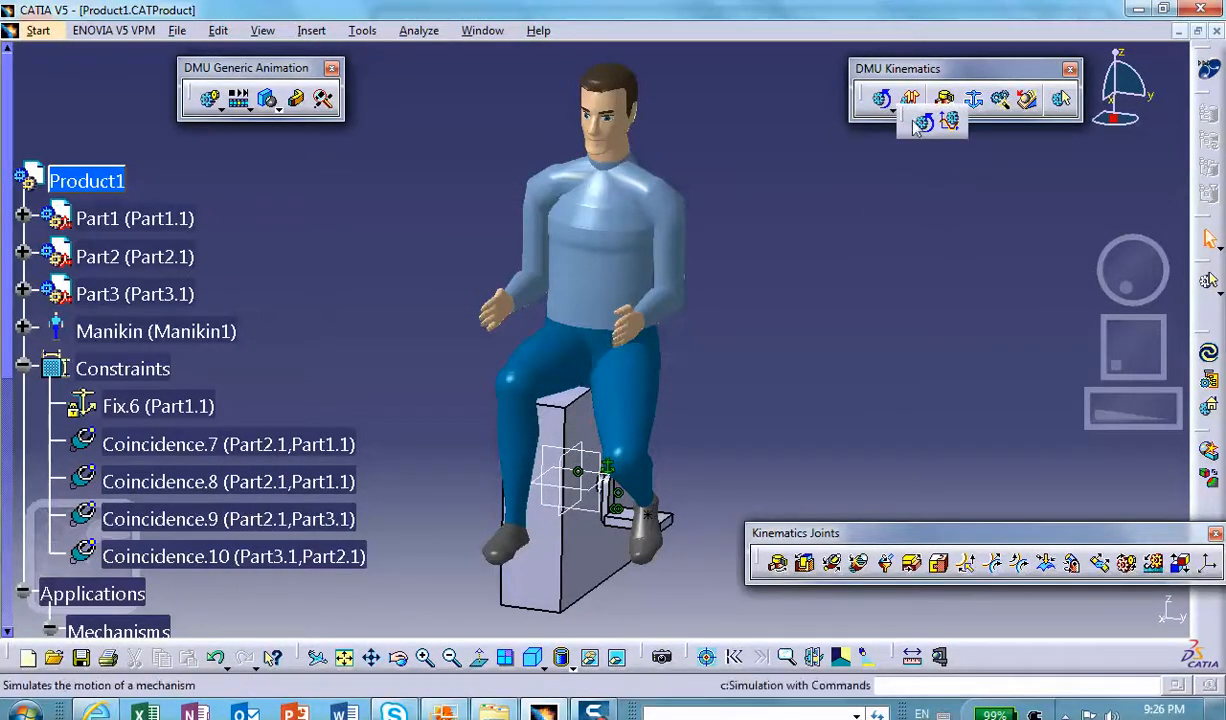
left_click(924, 121)
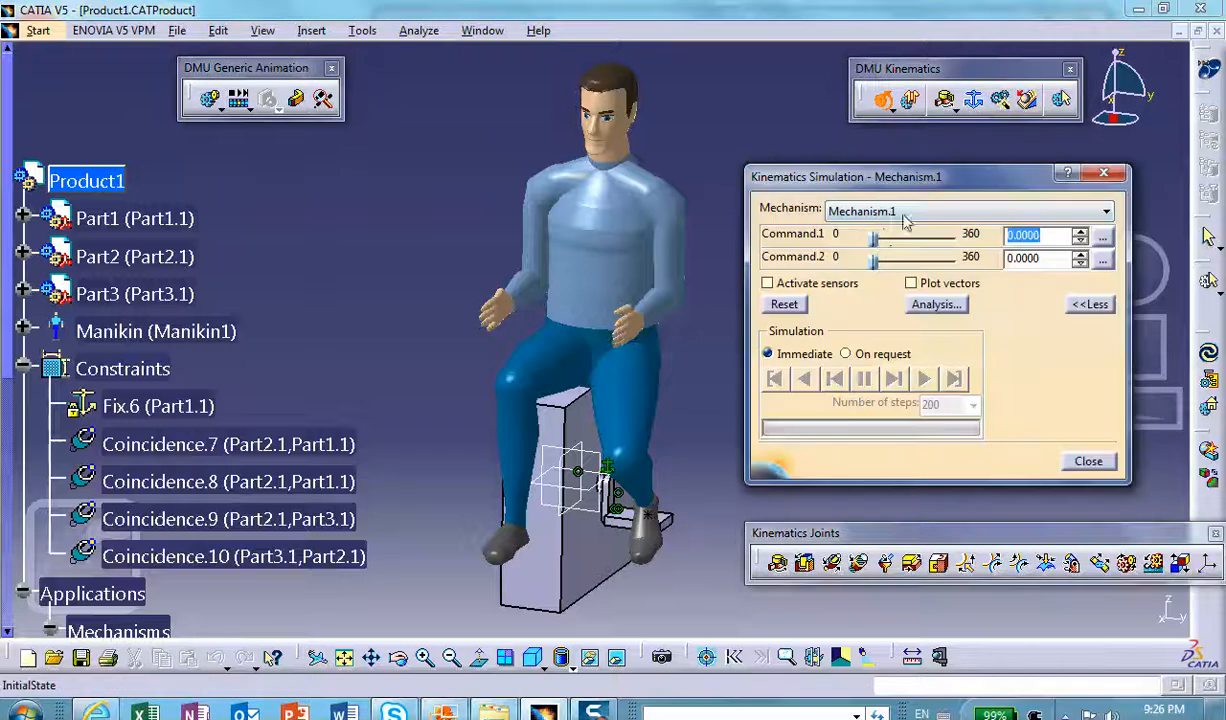
left_click_drag(876, 243, 845, 261)
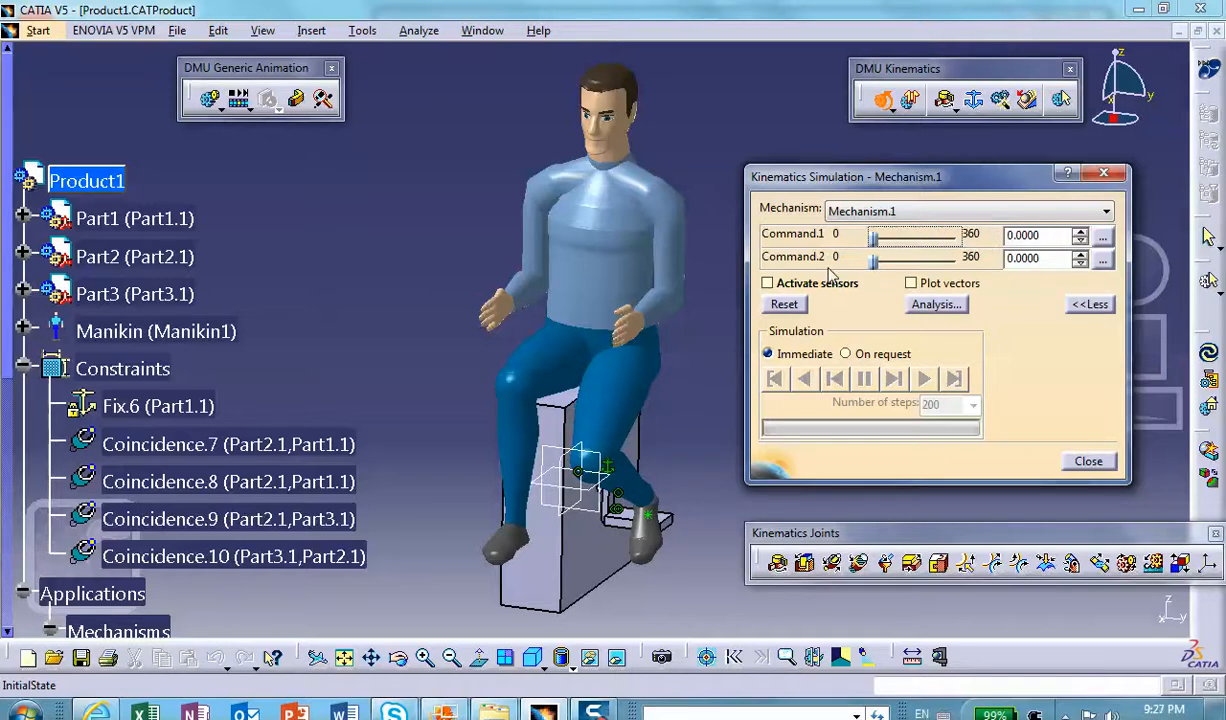
middle_click_drag(635, 437, 608, 282)
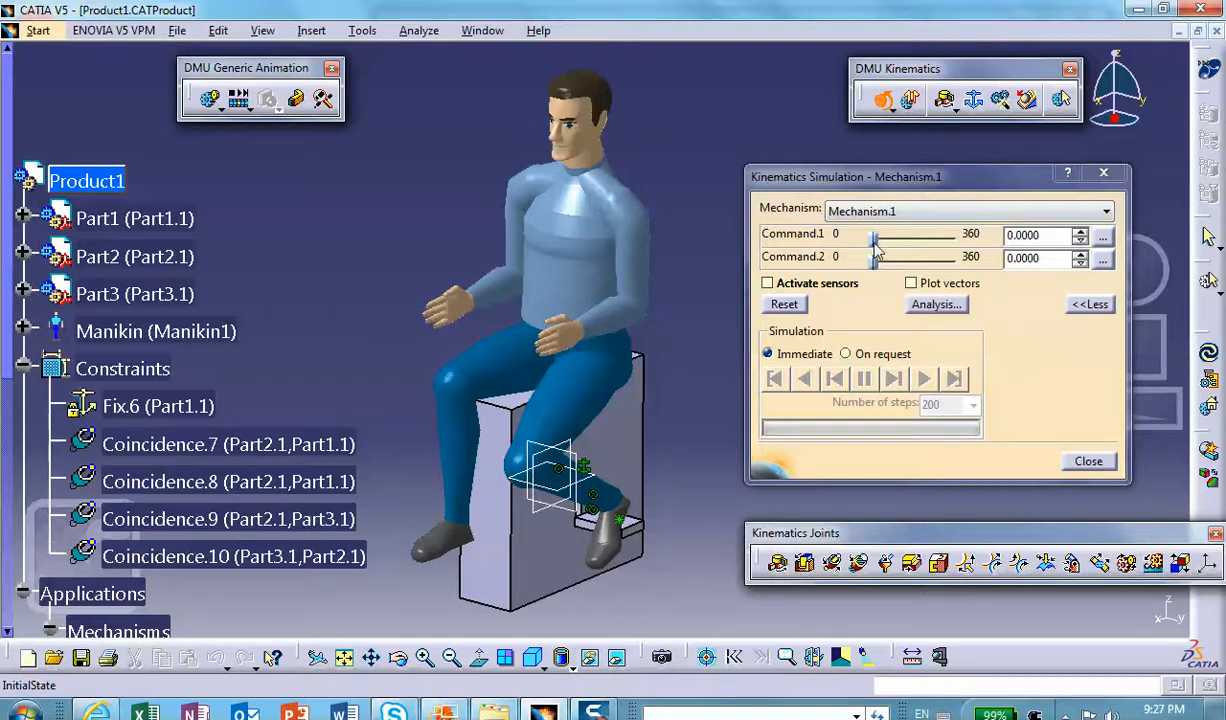
mouse_move(875, 244)
left_mouse_down()
mouse_move(932, 234)
mouse_move(865, 232)
left_mouse_up()
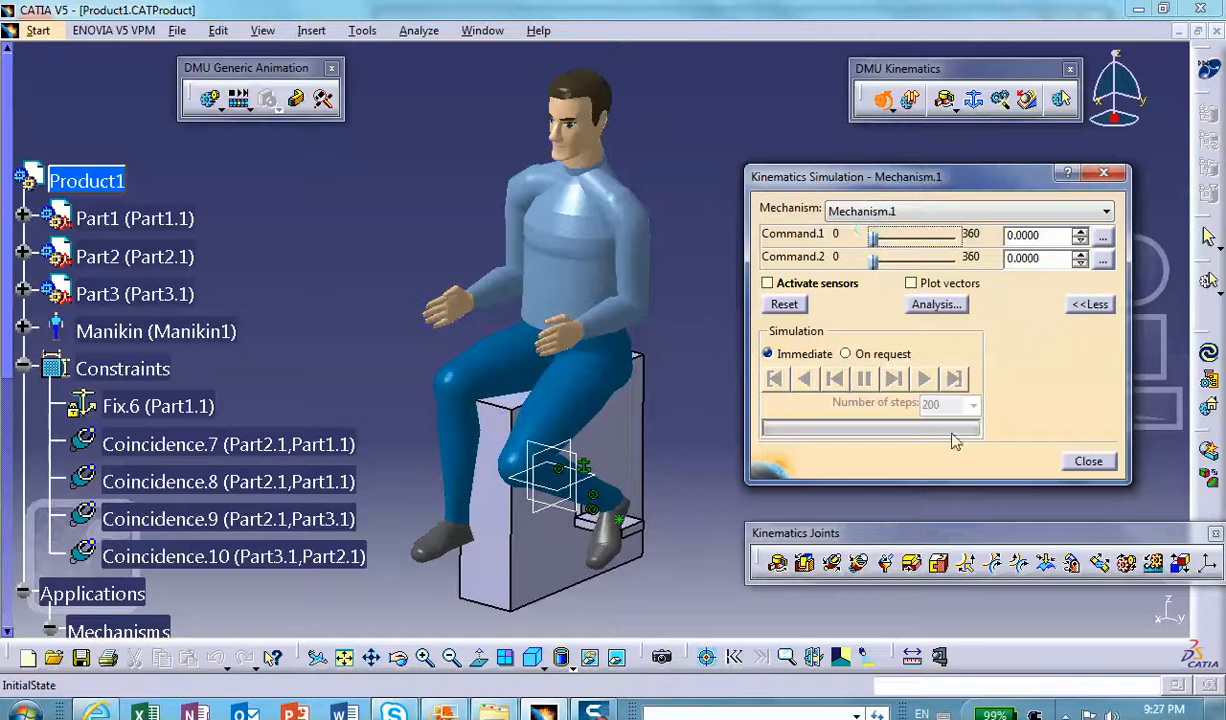
left_click(1088, 463)
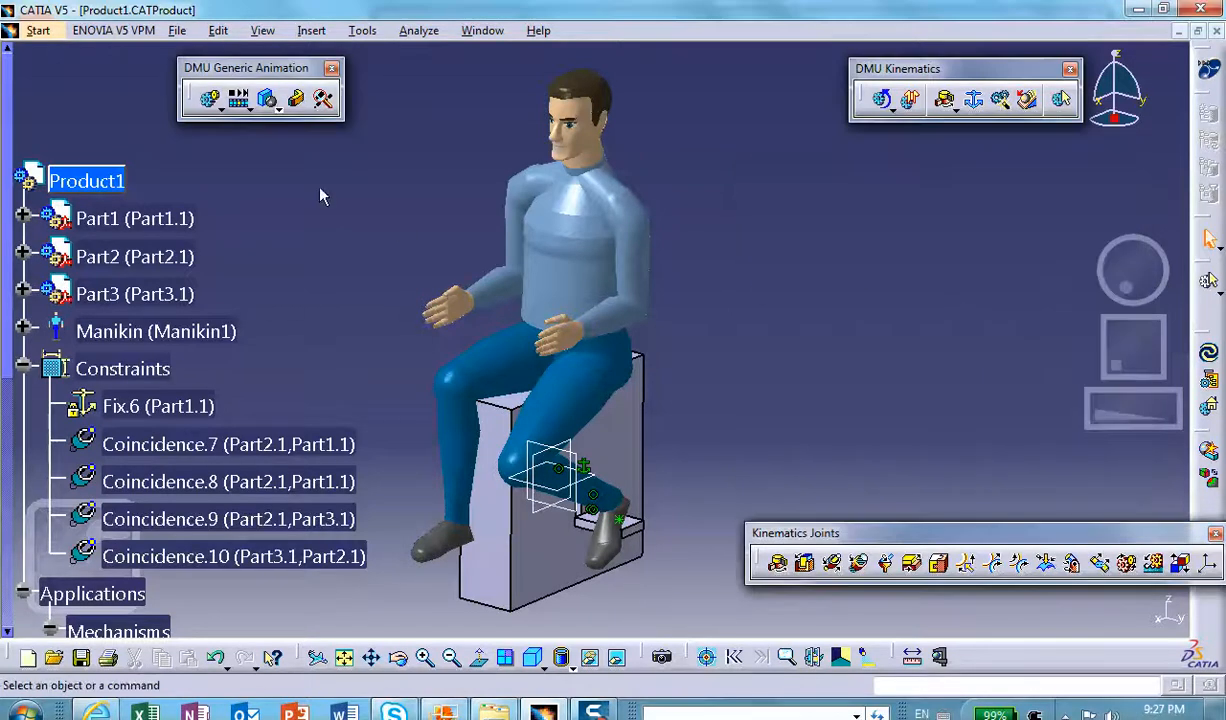
Create a simulation of Mechanism.1 and insert a shot with Command.1 and Command.2 both at 360
left_click(211, 97)
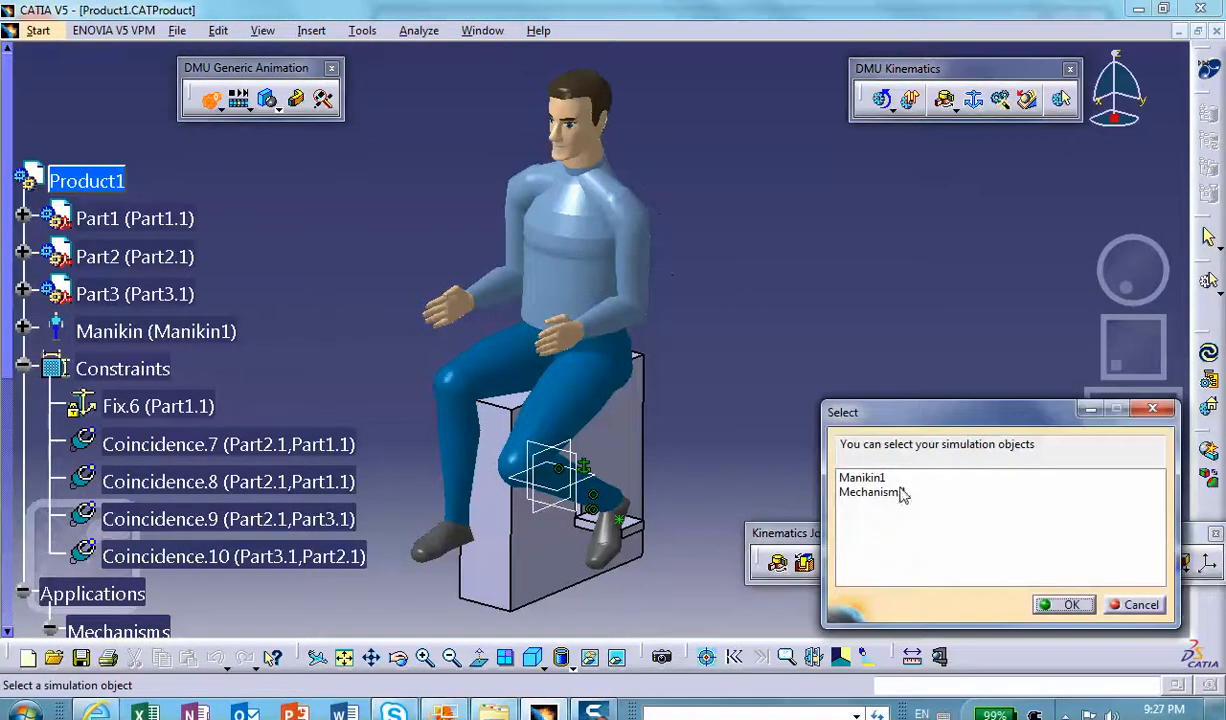
left_click(884, 495)
left_click(1070, 605)
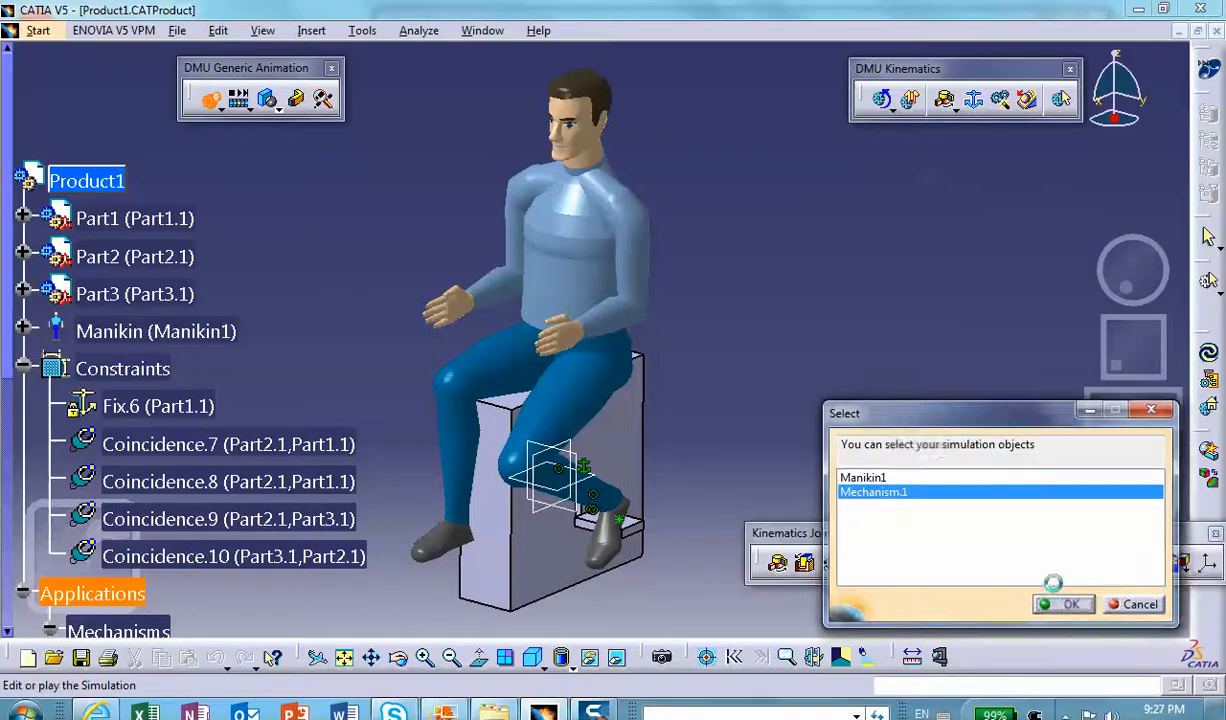
left_click_drag(908, 195, 952, 120)
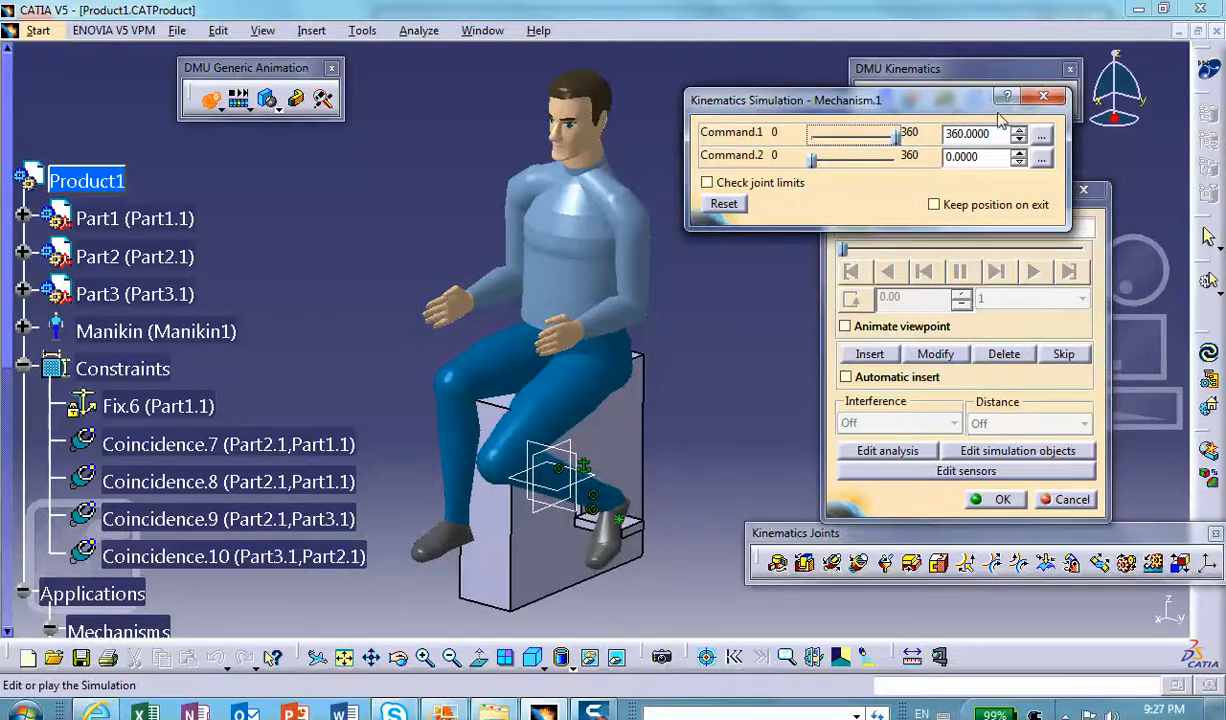
left_click(817, 160)
left_click_drag(815, 165, 897, 158)
left_click(869, 356)
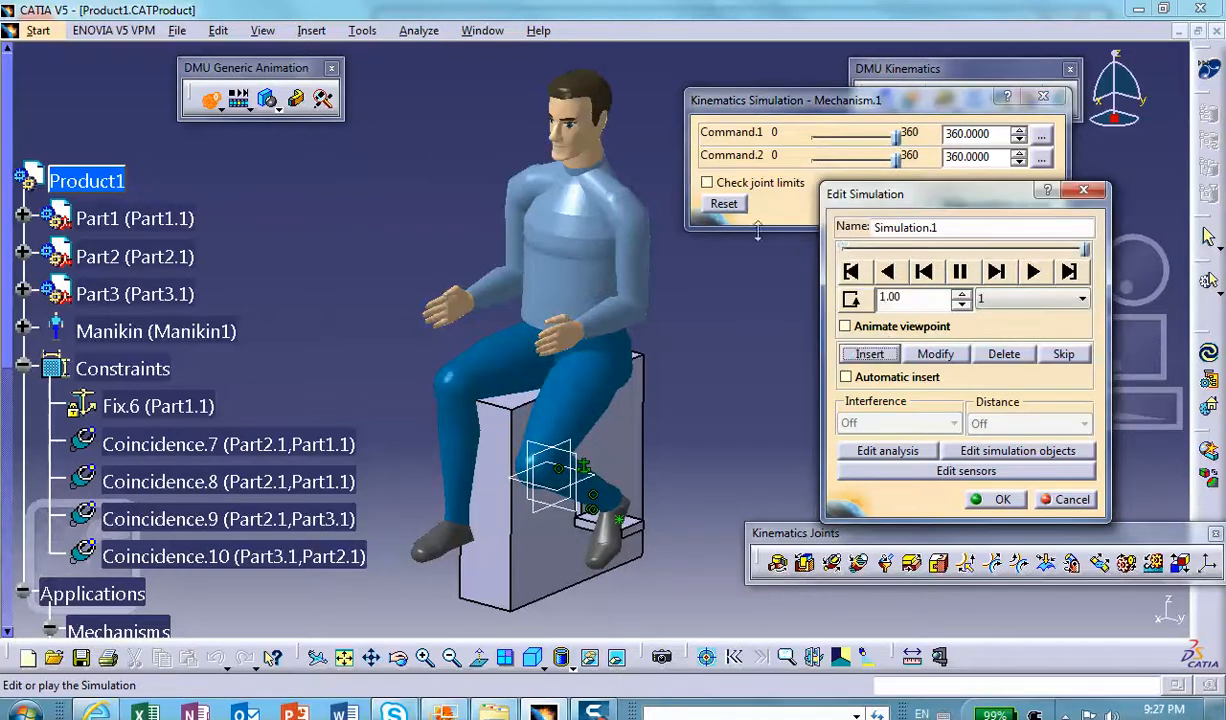
Set the simulation's interpolation step to 0.02 and play it from the start
left_click(988, 297)
left_click(992, 375)
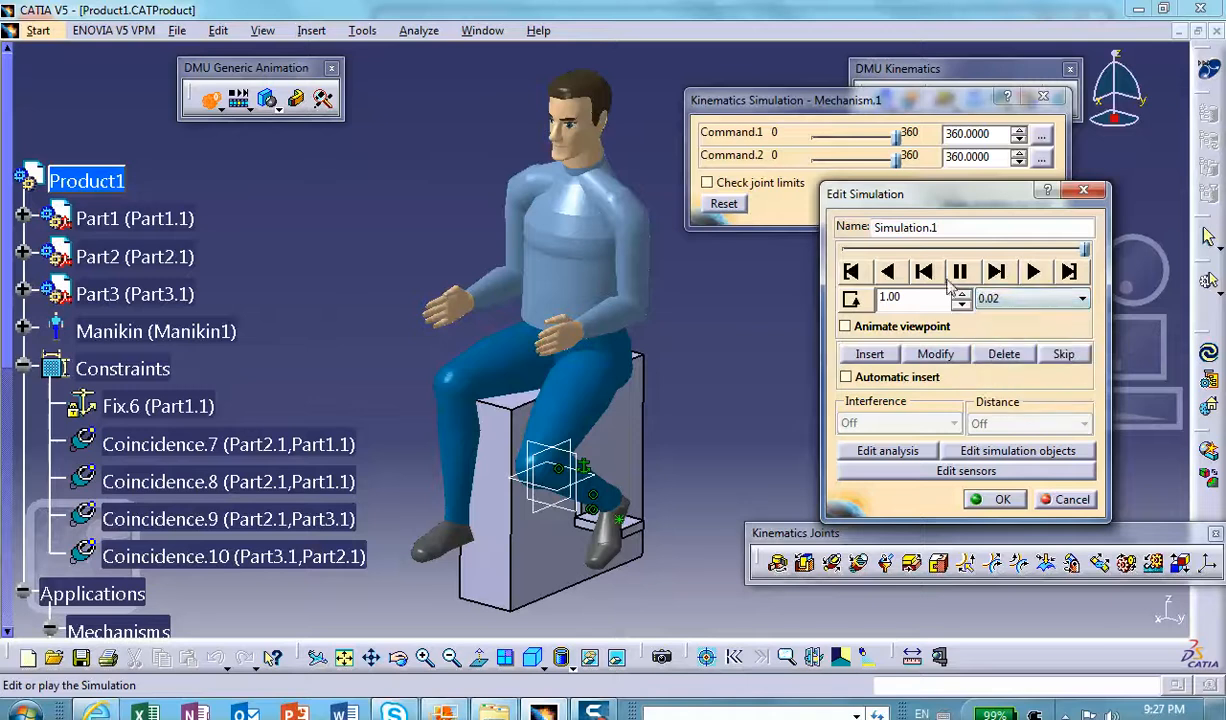
left_click(852, 271)
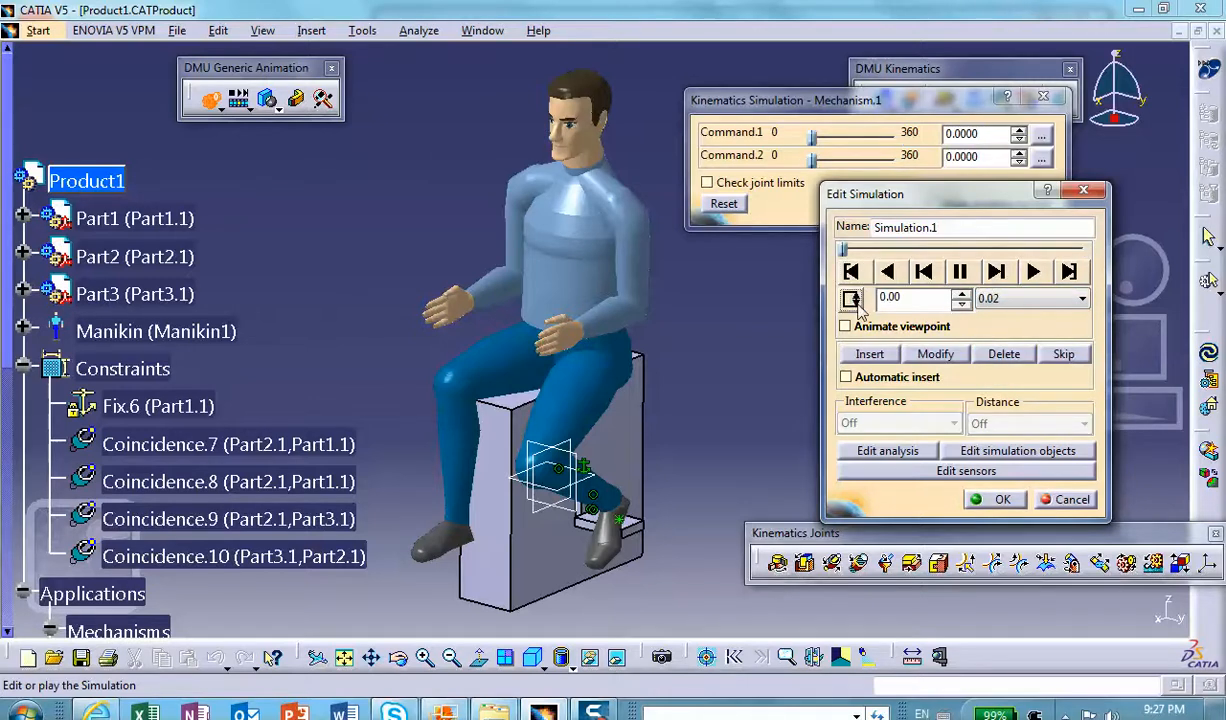
left_click(1033, 273)
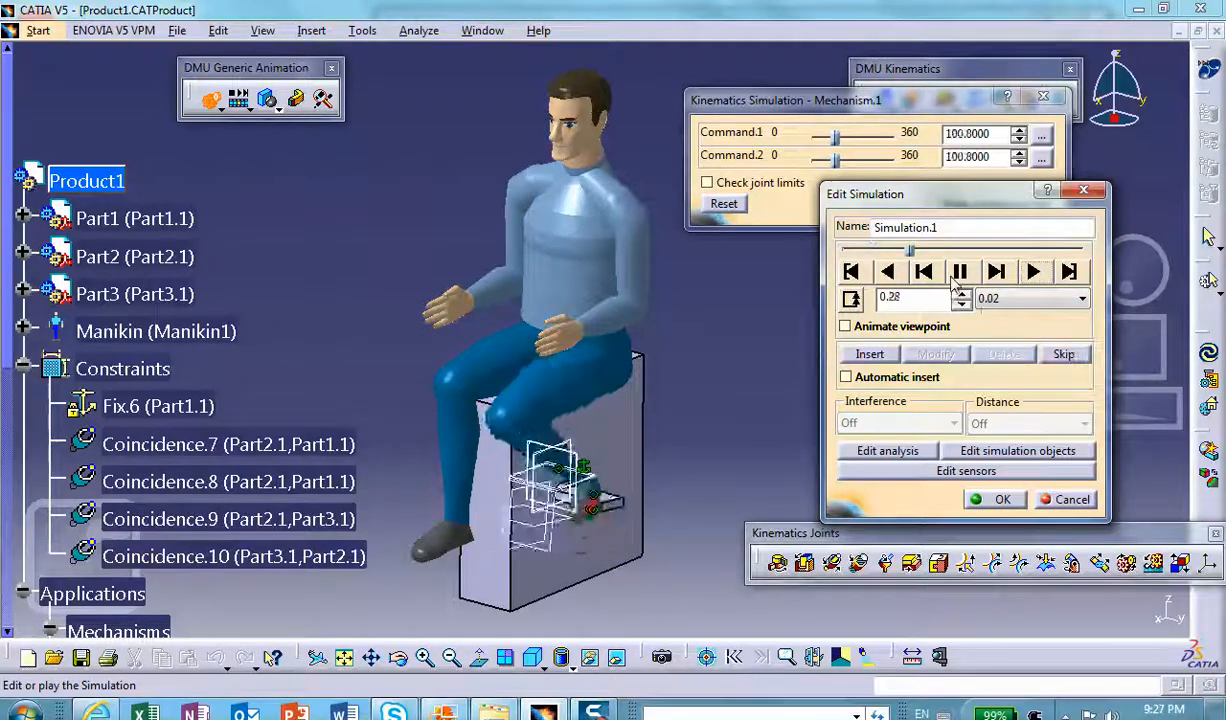